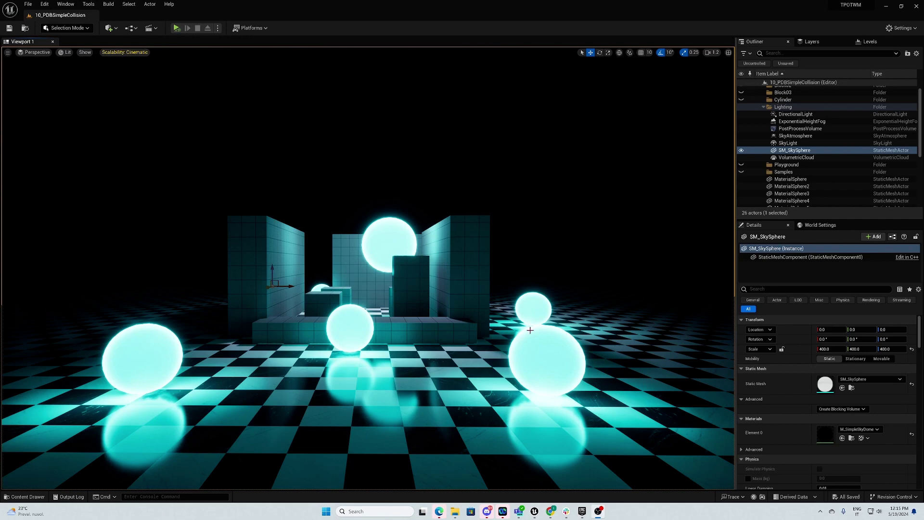
- Look at the Content Examples entry in the marketplace and the Position Based Dynamics display in the ContentExamples project
left_click(582, 511)
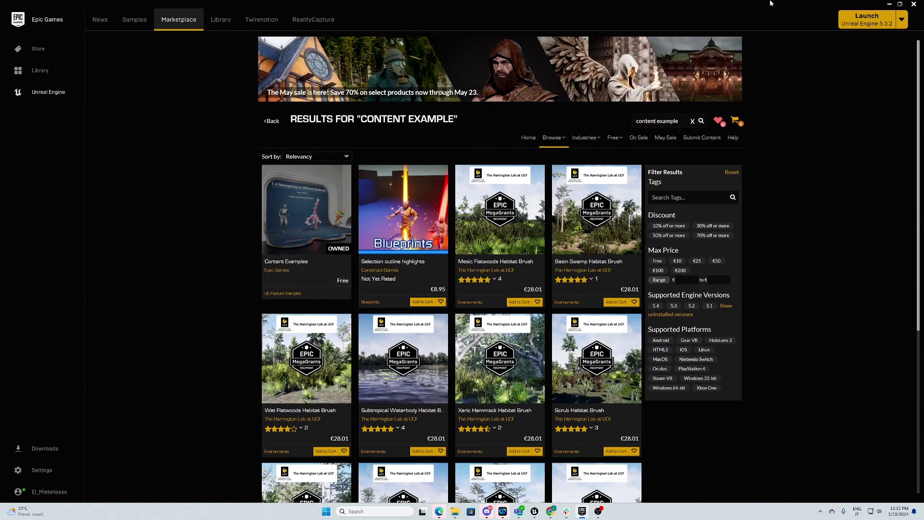
left_click(890, 3)
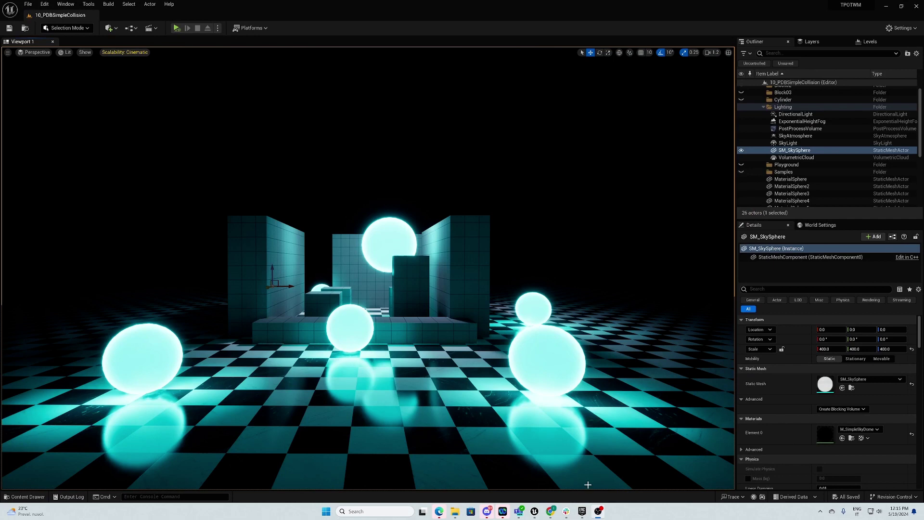
mouse_move(535, 512)
left_click(578, 479)
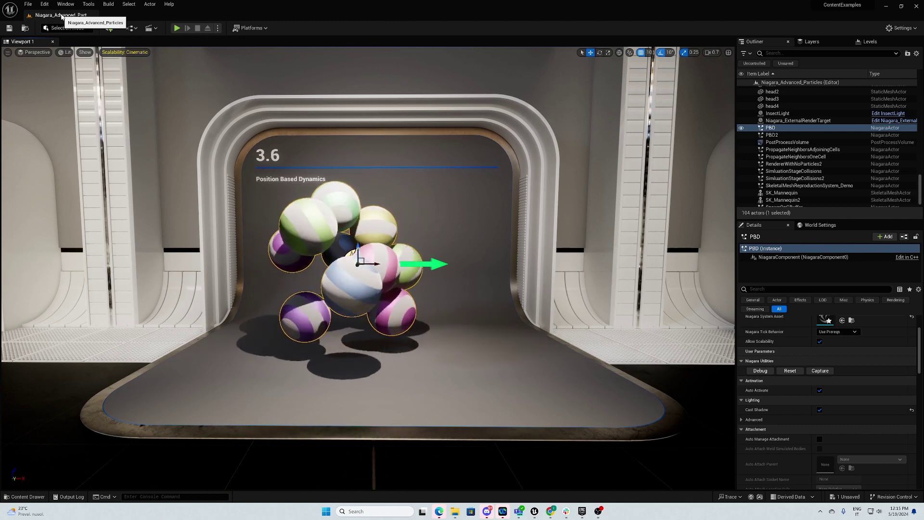
right_click_drag(249, 182, 252, 183)
right_click_drag(345, 173, 345, 168)
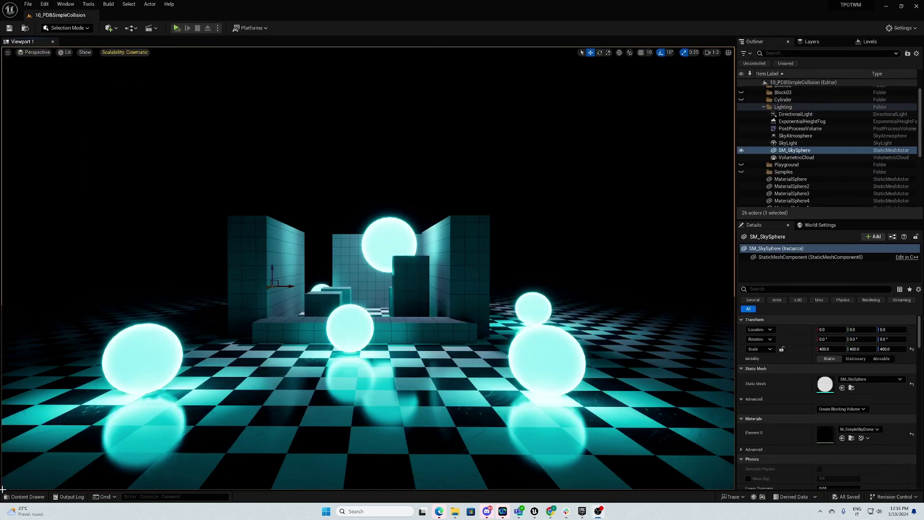
- In the TPOTWM project, duplicate the PBD Niagara system in ExampleContent/Niagara/PBD and name the copy PBD_Test
left_click(24, 496)
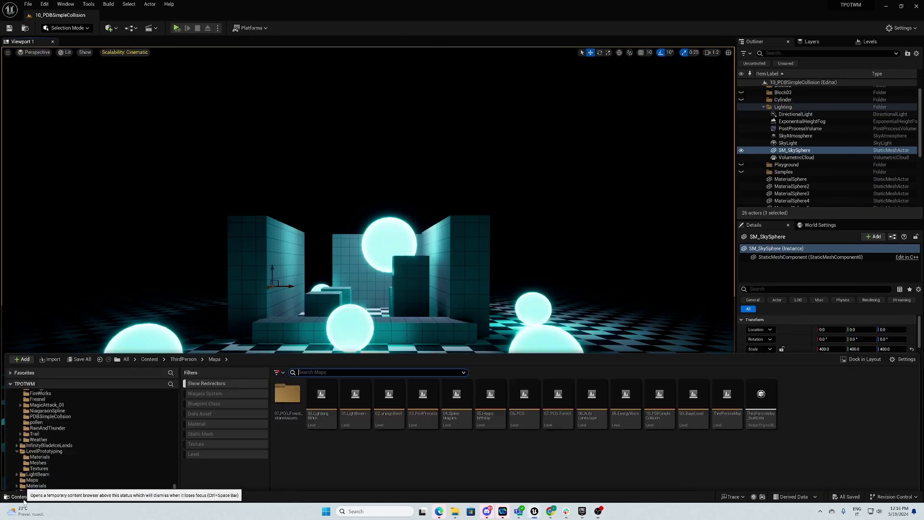
scroll(67, 282, "up", 5)
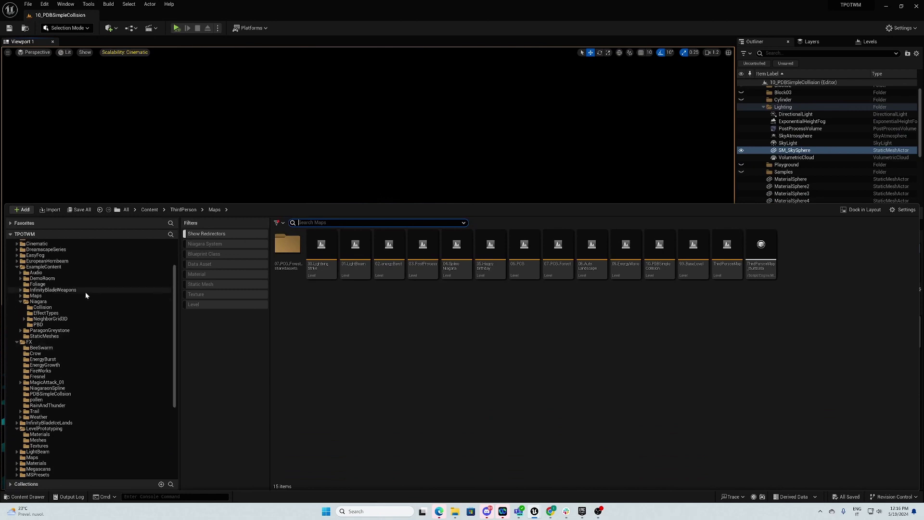
left_click(52, 320)
left_click(38, 324)
left_click(322, 248)
key("ctrl+d")
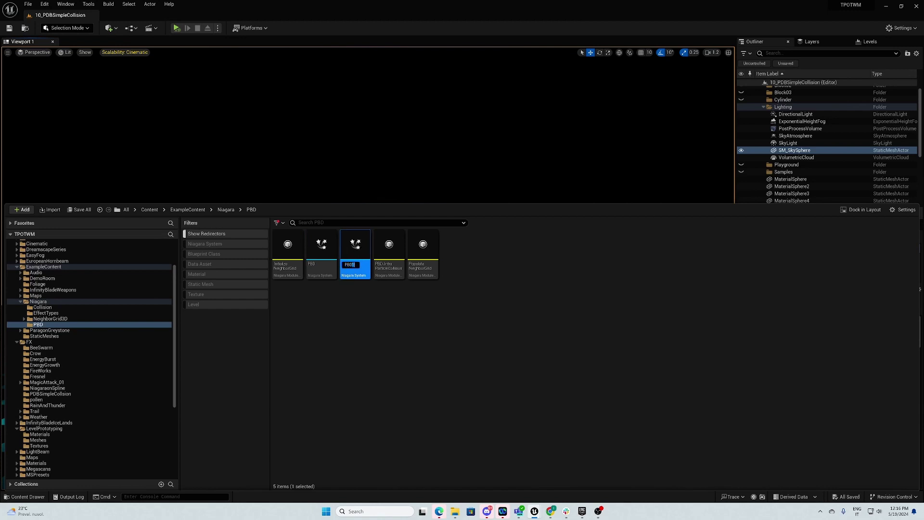
type("PBD_Test")
key("Return")
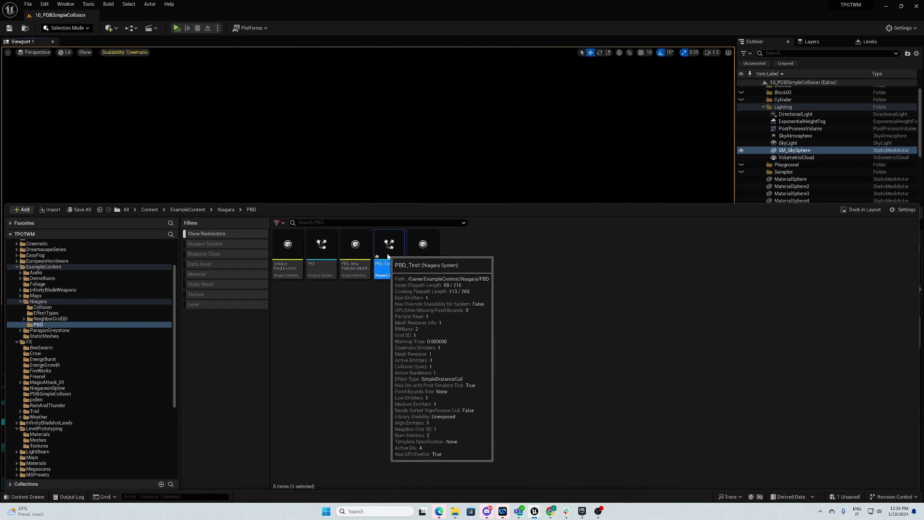
- Open the PBD_Test system in a maximized editor and bring up the PBD emitter's PBD Particle Collision module
left_click_drag(388, 257, 522, 211)
left_click_drag(923, 139, 337, 1)
right_click_drag(420, 190, 436, 243)
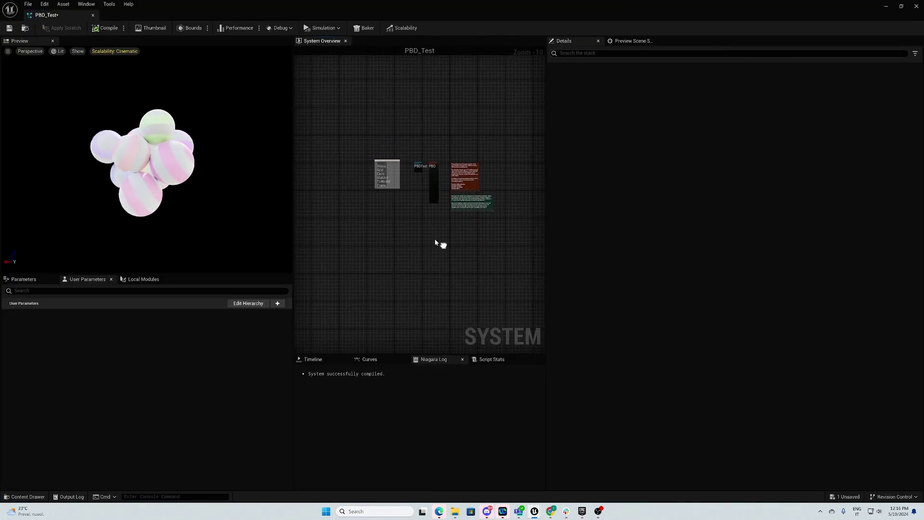
left_click_drag(172, 150, 159, 140)
scroll(415, 231, "up", 9)
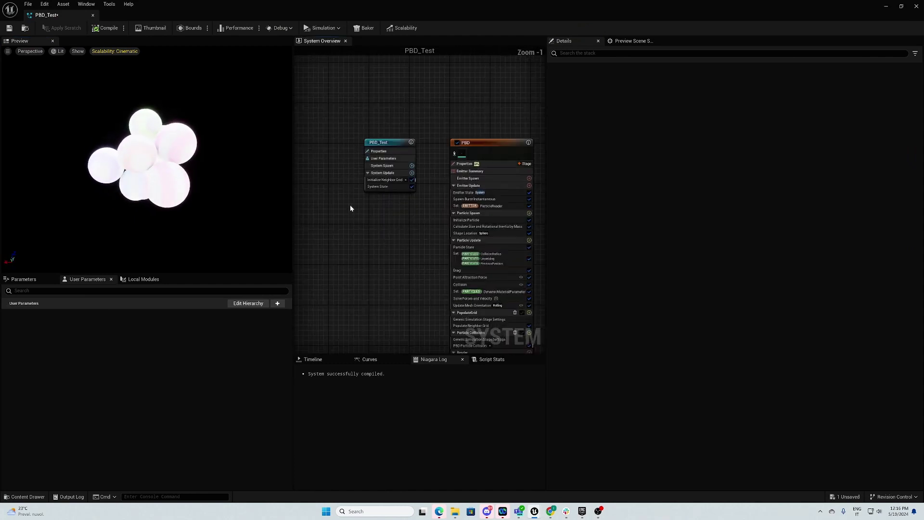
scroll(433, 234, "up", 1)
right_click_drag(434, 235, 338, 192)
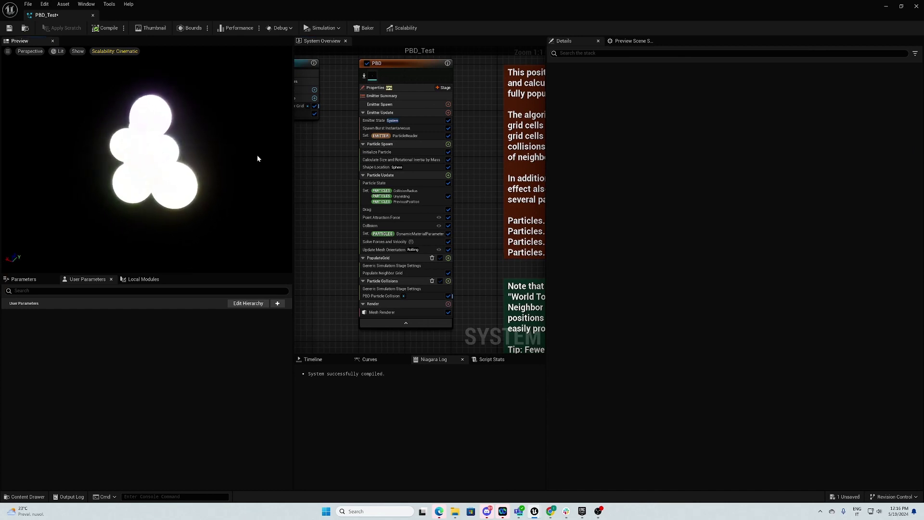
left_click(380, 295)
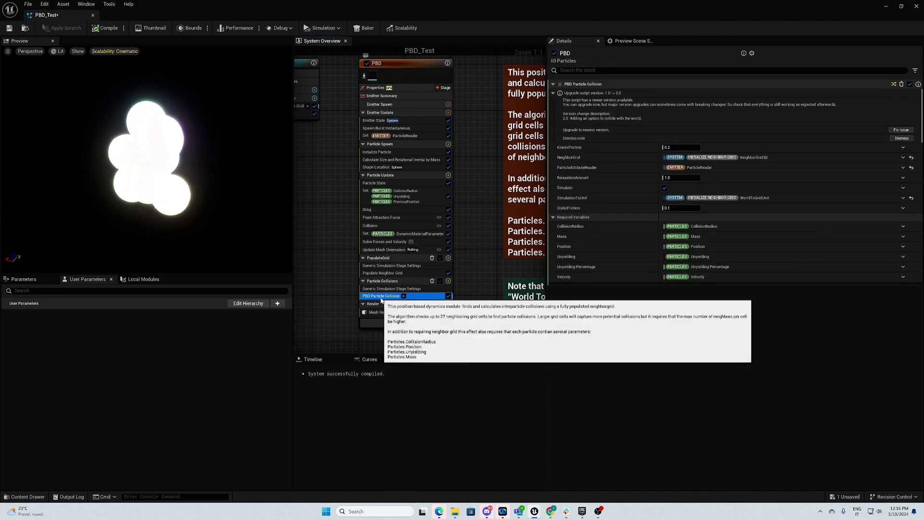
- Set the PBD emitter's Mesh Renderer override material to MI_Emissive and save the system
left_click(381, 313)
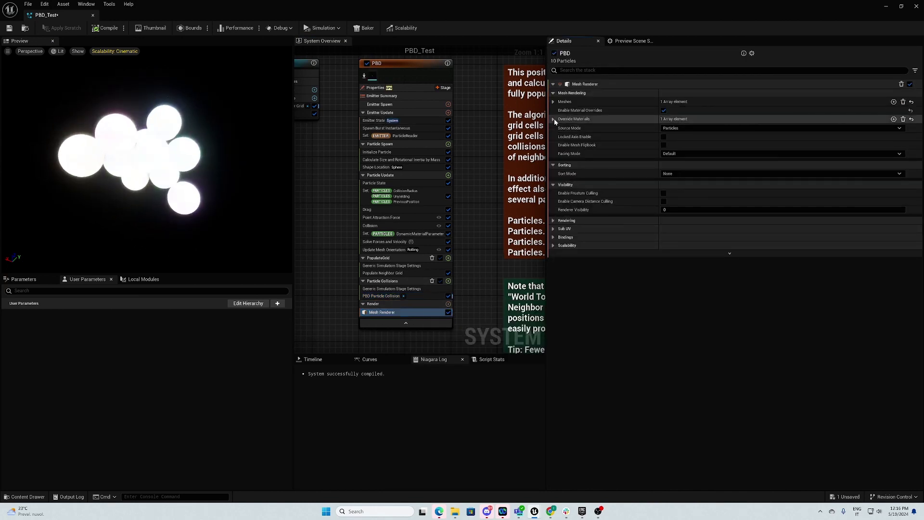
left_click(553, 119)
left_click(560, 129)
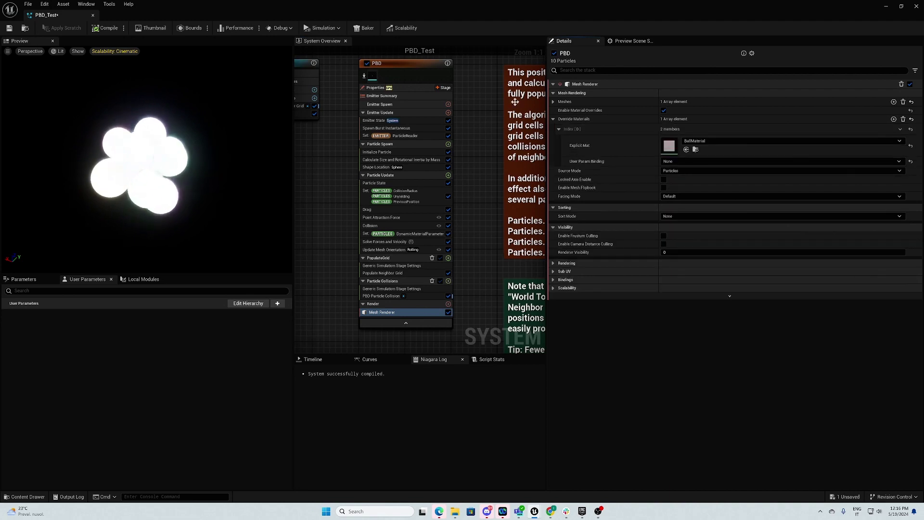
left_click(695, 150)
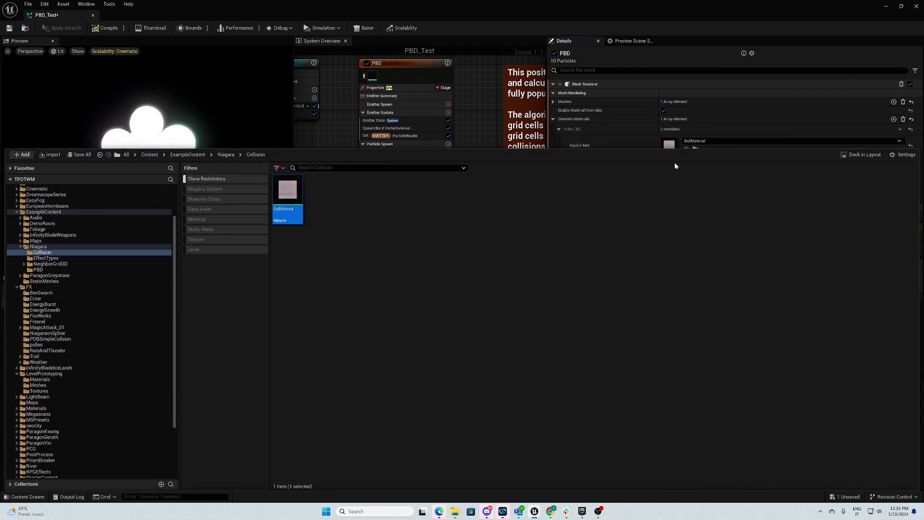
left_click(645, 141)
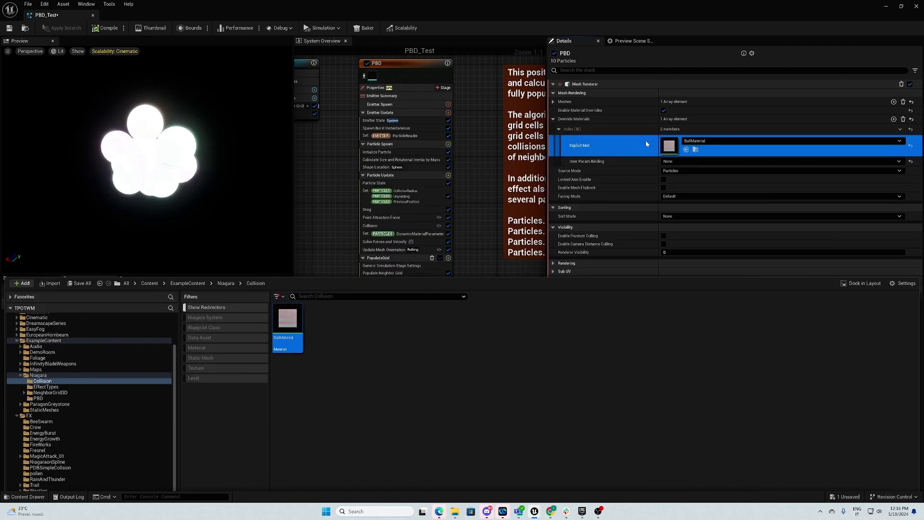
left_click(554, 102)
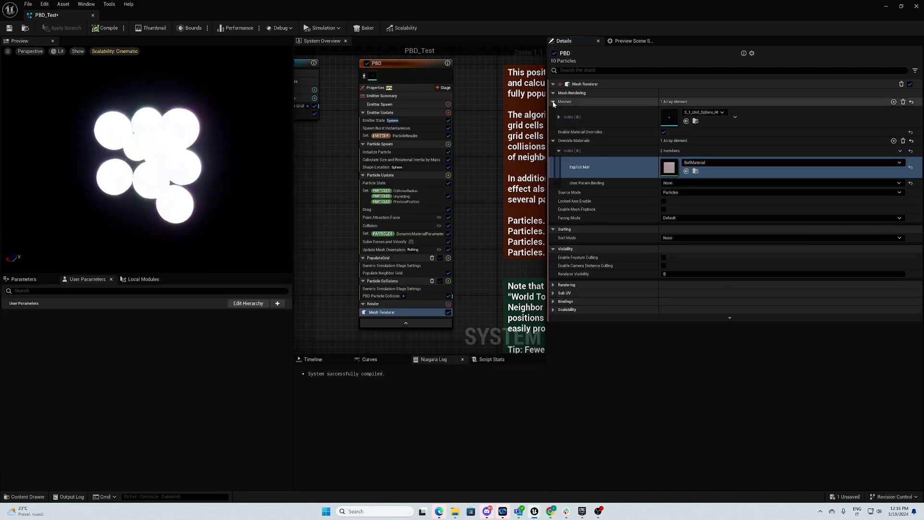
left_click(554, 102)
left_click(722, 141)
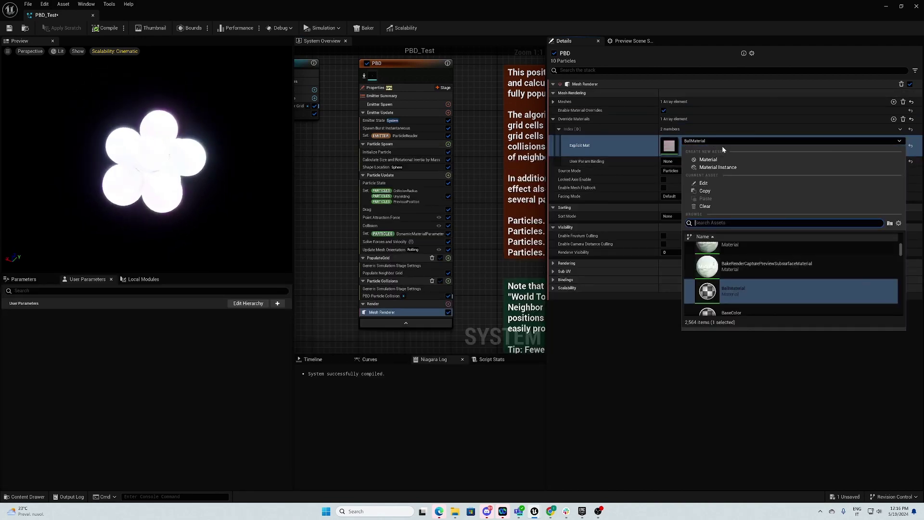
type("MI_emi")
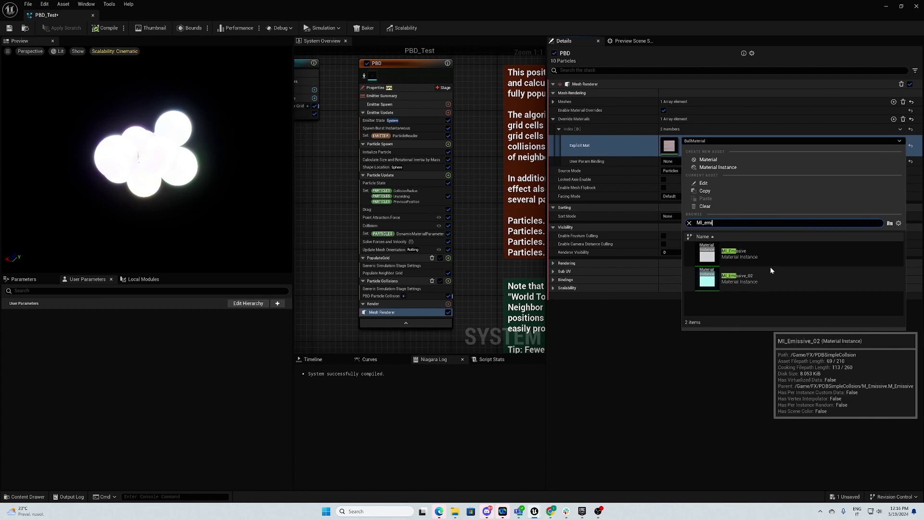
left_click(759, 252)
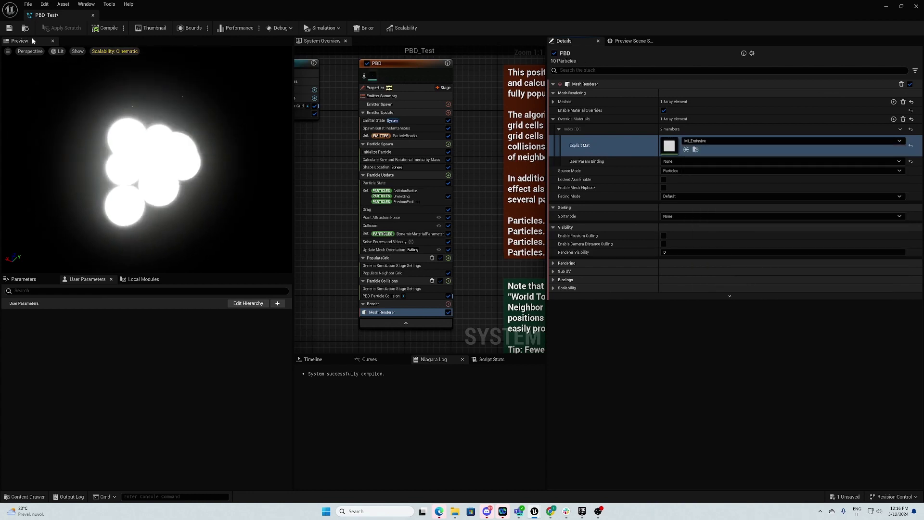
left_click(9, 27)
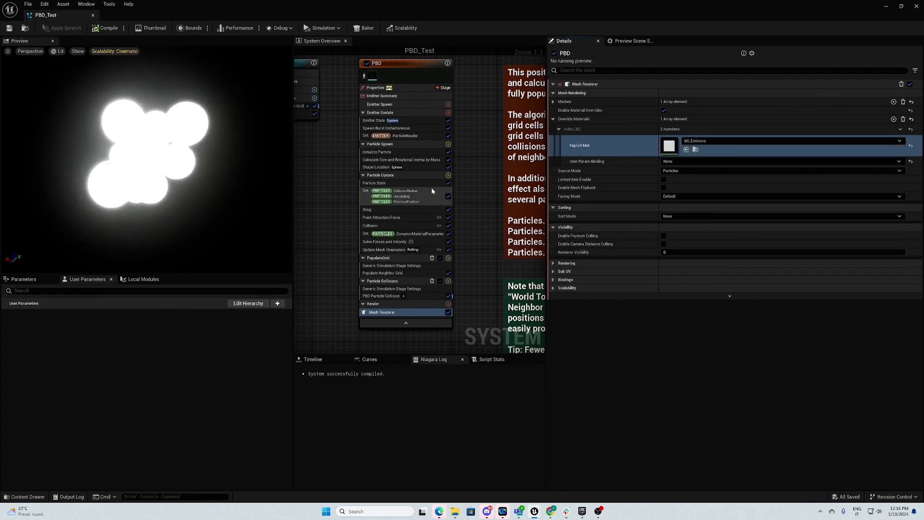
- Enable the Visualize_Grid_Cells_Via_UnitToWorldTransforms emitter and view the whole neighbor grid in the preview
right_click_drag(317, 169, 532, 190)
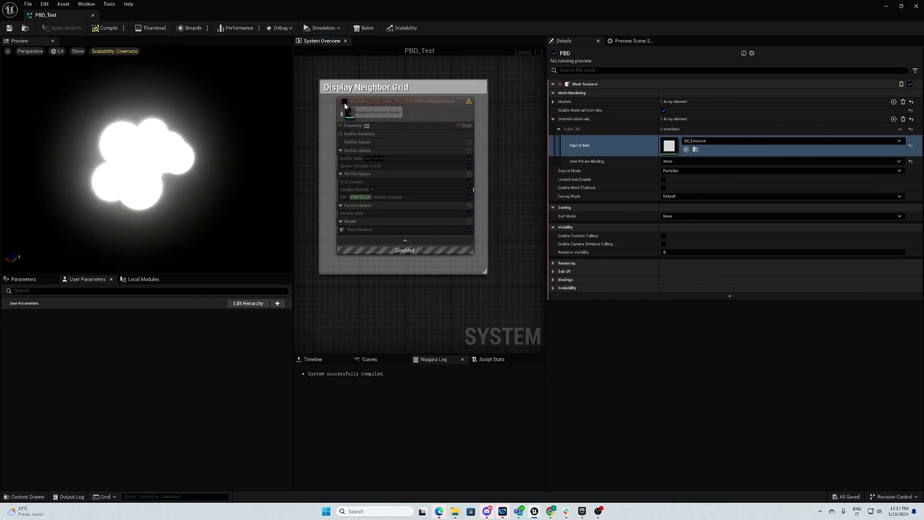
left_click(344, 102)
left_click_drag(108, 152, 268, 117)
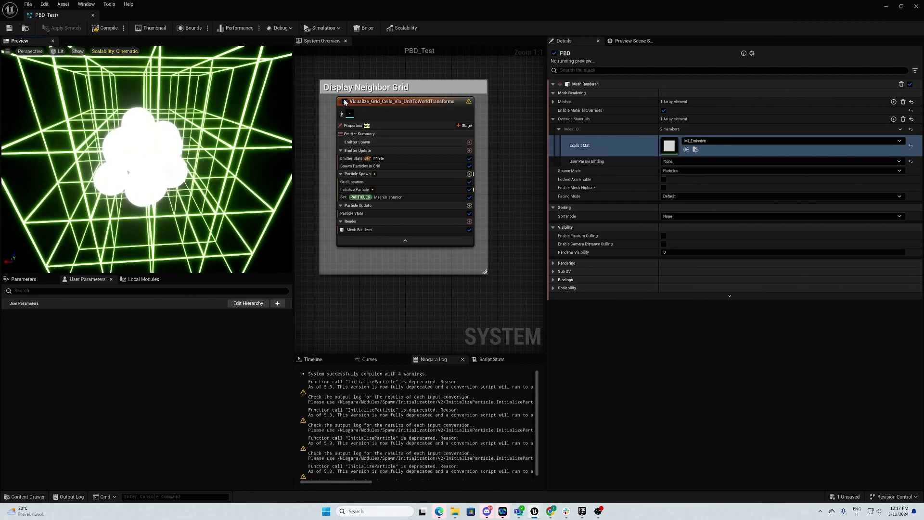
scroll(147, 158, "down", 3)
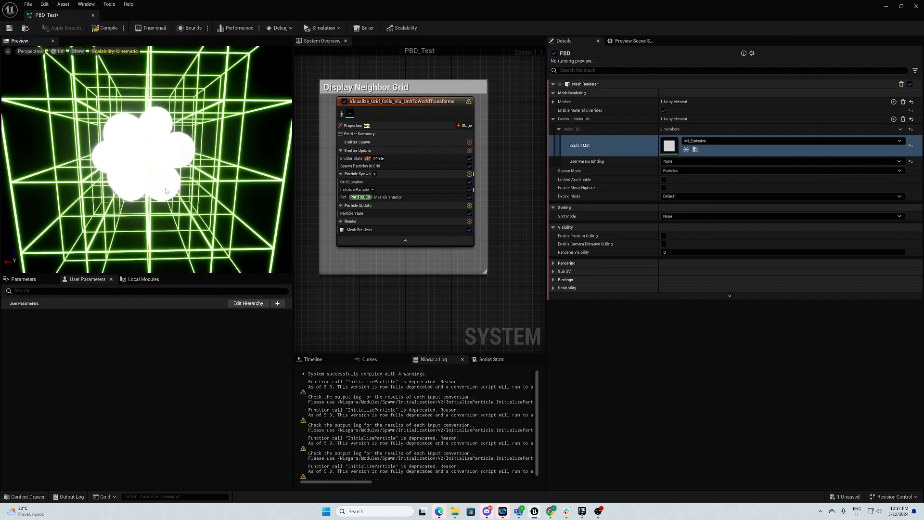
right_click_drag(507, 240, 453, 242)
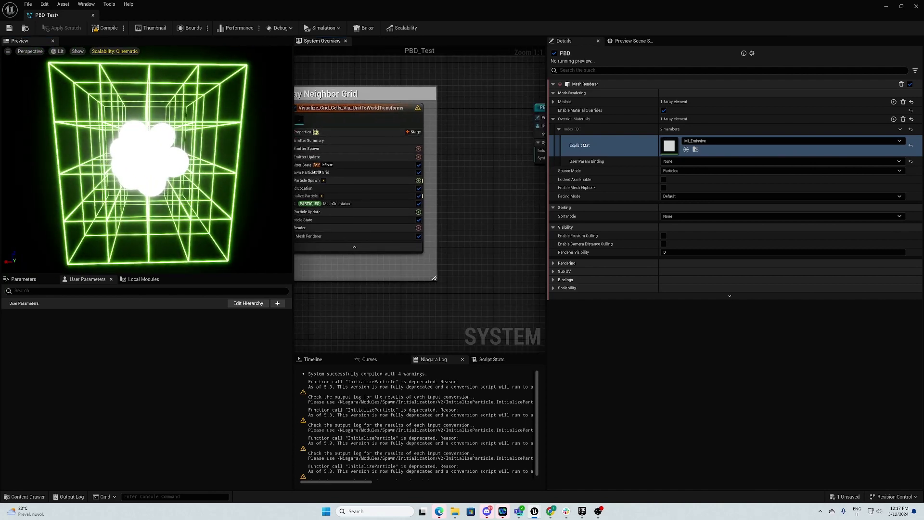
- Place the PBD_Test system in the 10_PDBSimpleCollision level, near the block structure
left_click_drag(229, 5, 585, 61)
left_click(379, 87)
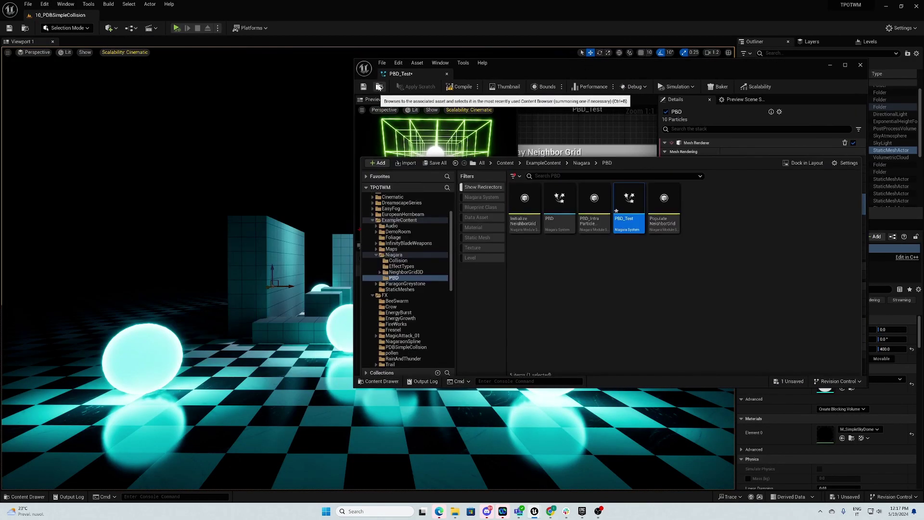
left_click_drag(626, 204, 318, 328)
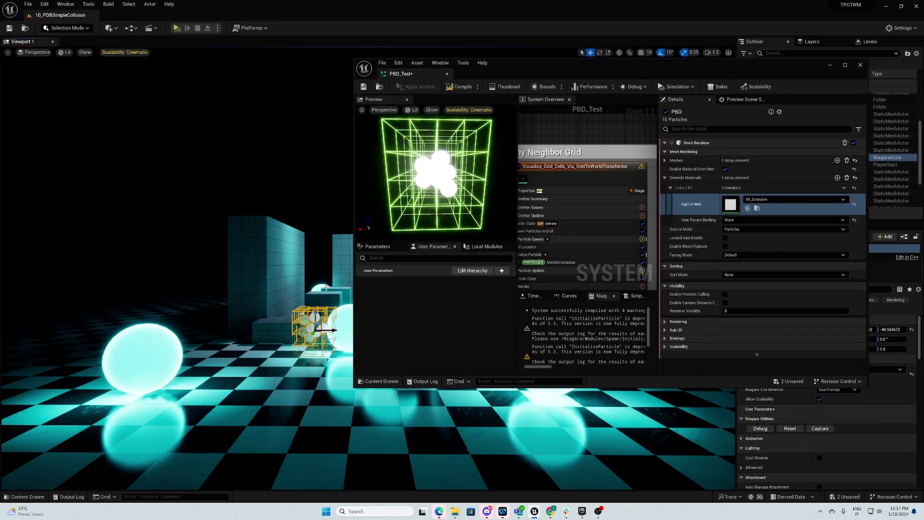
- Raise the placed PBD_Test system above the blocks, to a Z location of about 780
mouse_move(326, 287)
left_mouse_down()
mouse_move(351, 270)
mouse_move(324, 277)
left_mouse_up()
left_click_drag(312, 322, 312, 172)
key("w")
right_click_drag(312, 172, 332, 193)
scroll(333, 171, "up", 4)
scroll(323, 182, "up", 1)
key("s")
left_click_drag(176, 324, 268, 313)
right_click_drag(268, 313, 284, 270)
key("a")
key("s")
key("w")
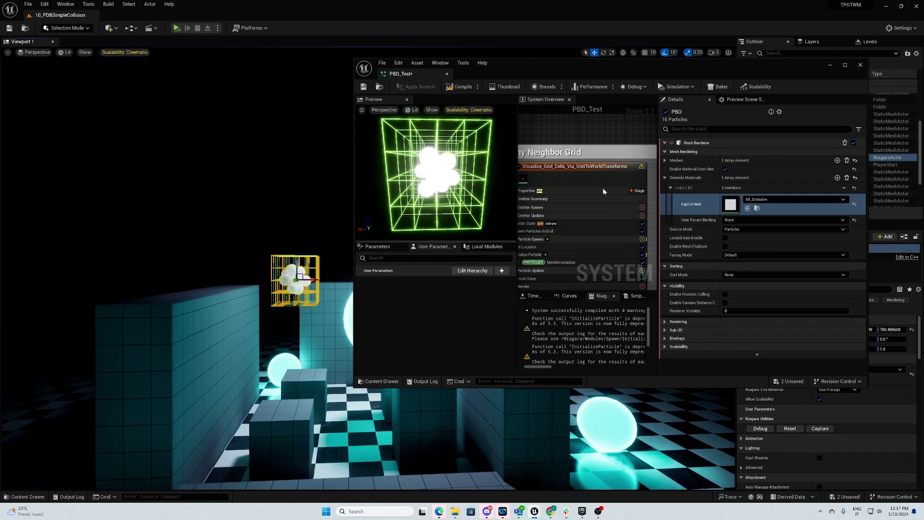
- Set the Grid Extents of PBD_Test's Initialize Neighbor Grid module to 5000 on all three axes
right_click_drag(647, 126, 621, 125)
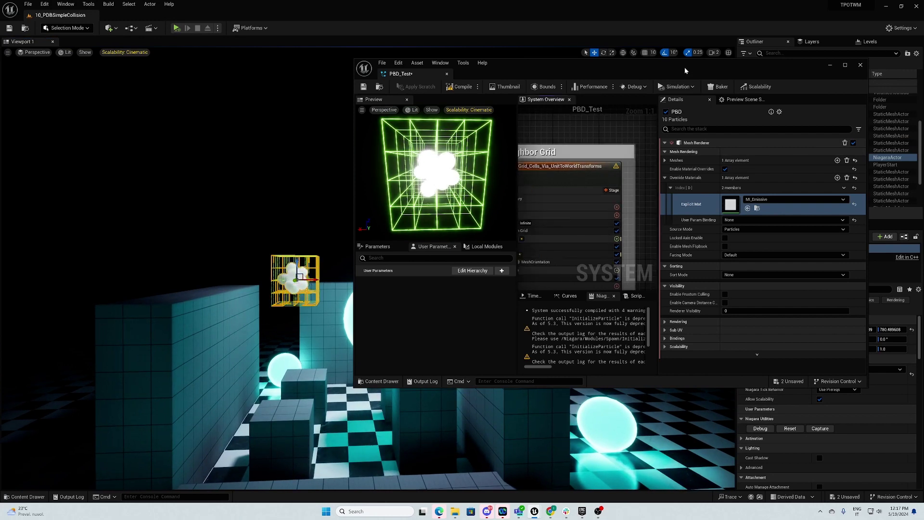
double_click(686, 71)
right_click_drag(522, 173, 400, 190)
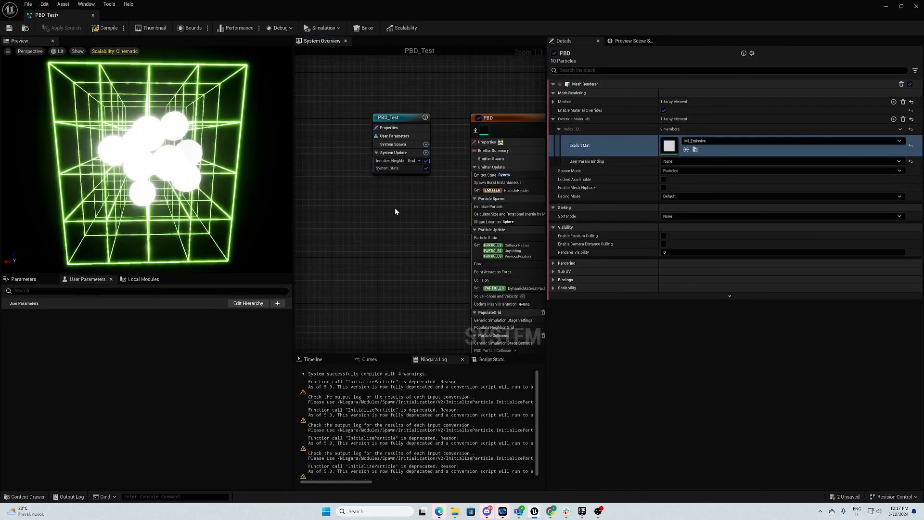
left_click(391, 168)
left_click(416, 122)
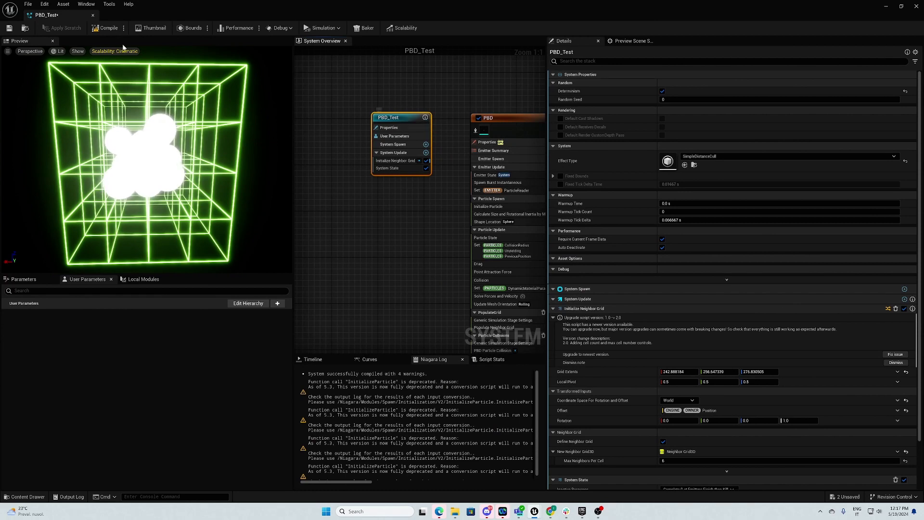
left_click(395, 161)
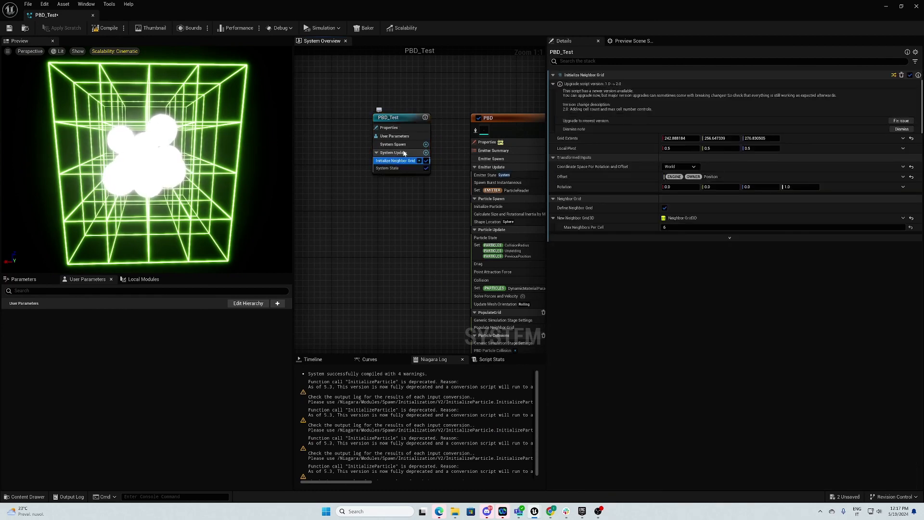
left_click(680, 138)
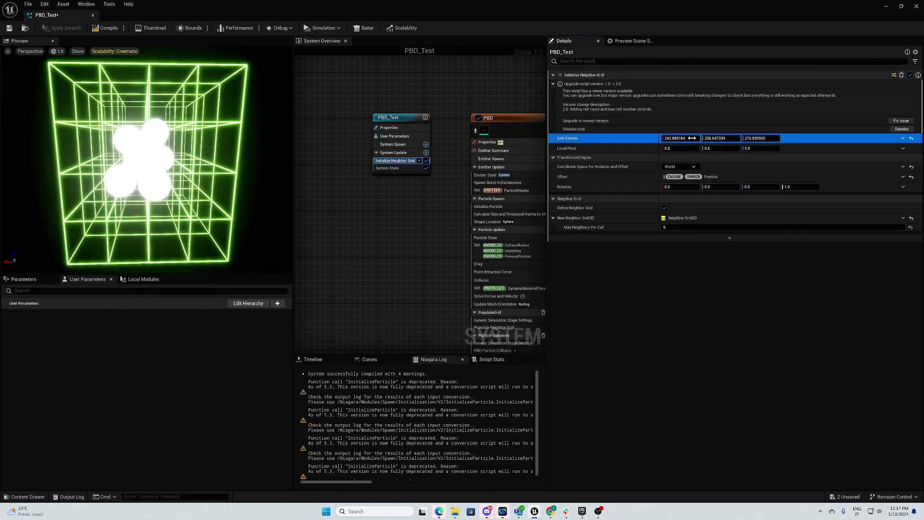
type("5000")
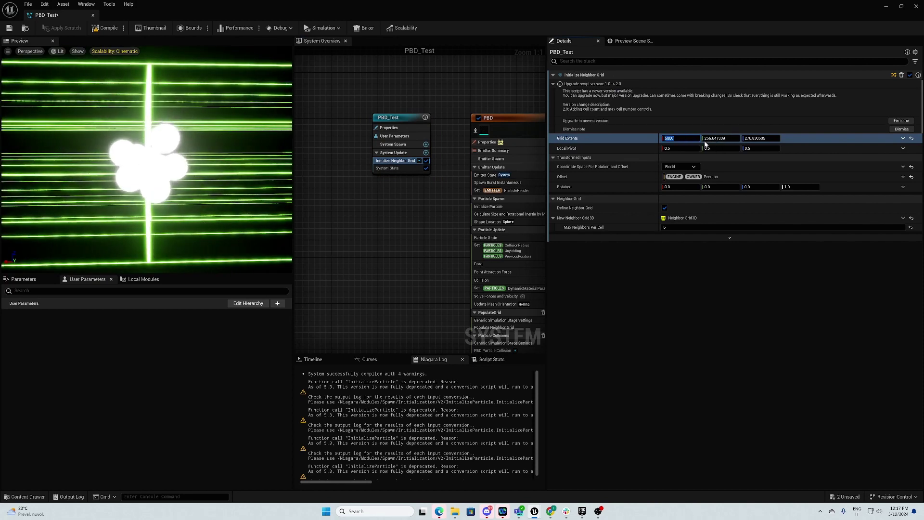
type("5000")
key("Tab")
type("5000")
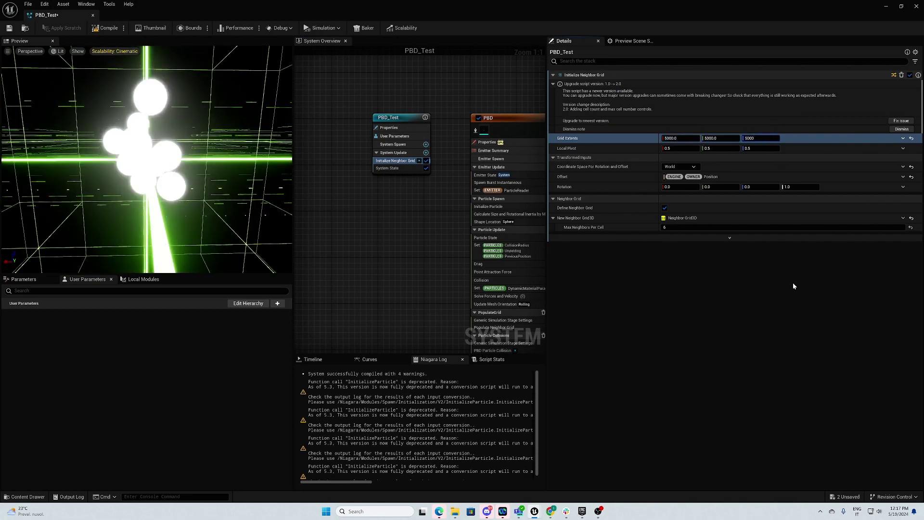
- Confirm the 5000 Grid Extents and set Max Neighbors Per Cell to 1000 in the Initialize Neighbor Grid module
key("Return")
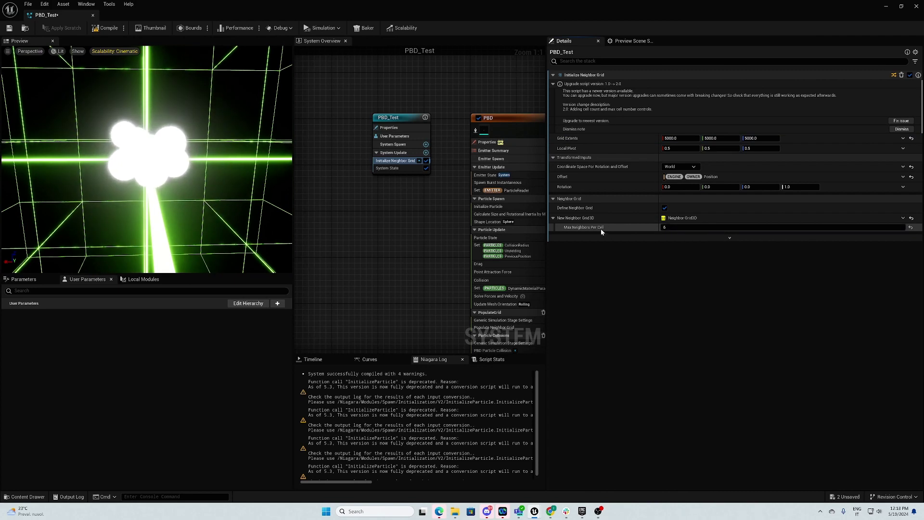
scroll(239, 179, "down", 3)
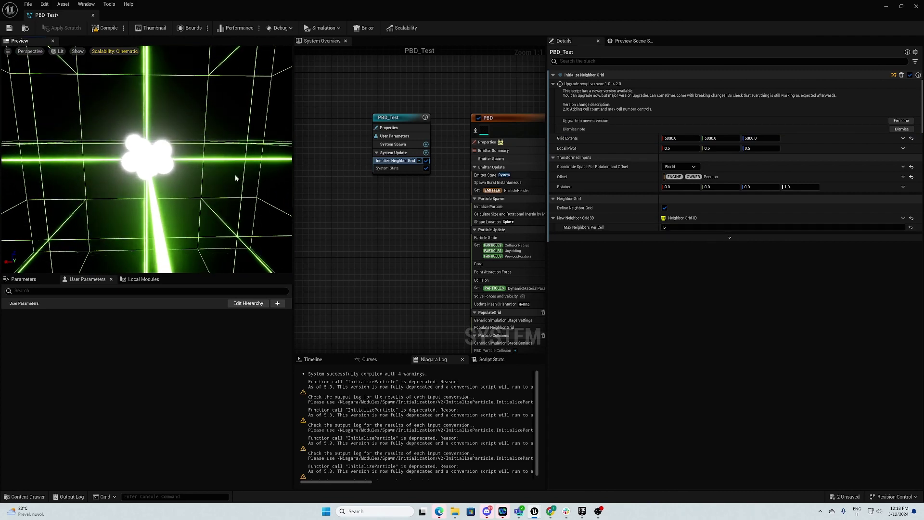
left_click_drag(235, 178, 202, 174)
scroll(224, 175, "down", 3)
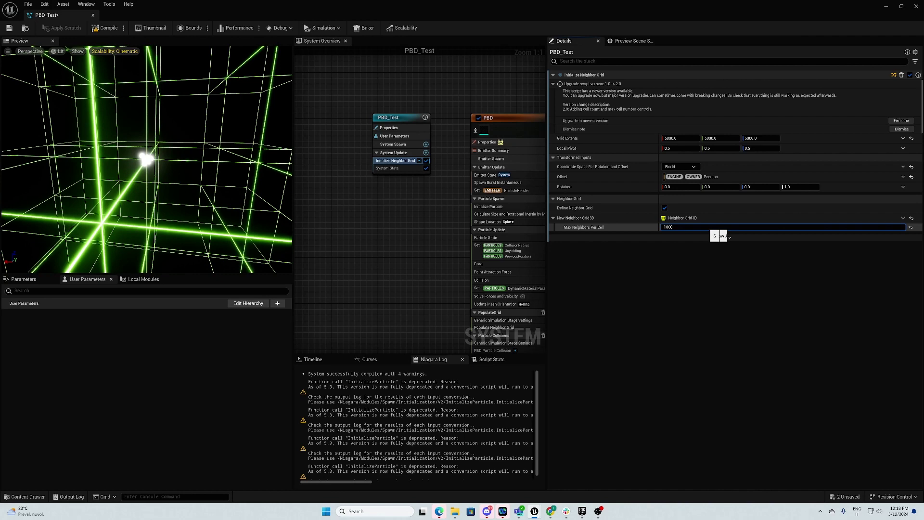
key("Return")
- Replace the Spawn Burst Instantaneous module in the PBD emitter's Emitter Update with a Spawn Rate module
right_click_drag(390, 221, 355, 204)
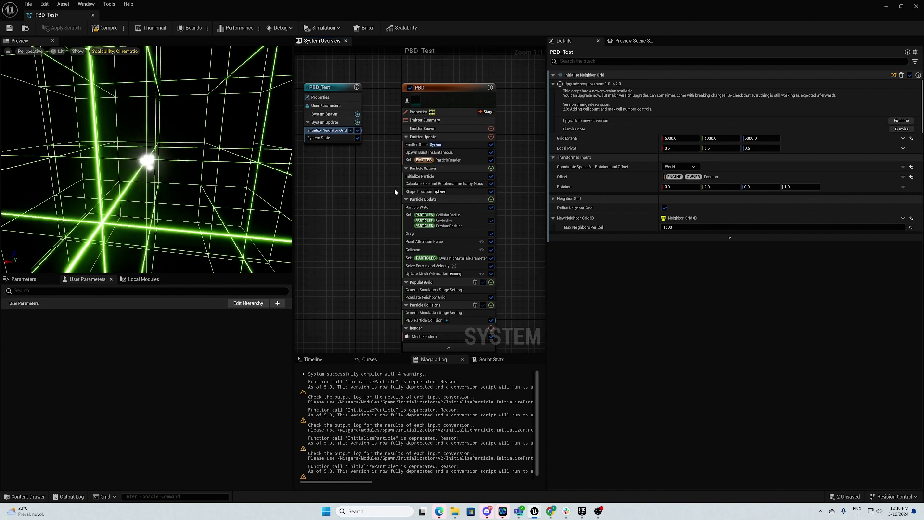
left_click(447, 153)
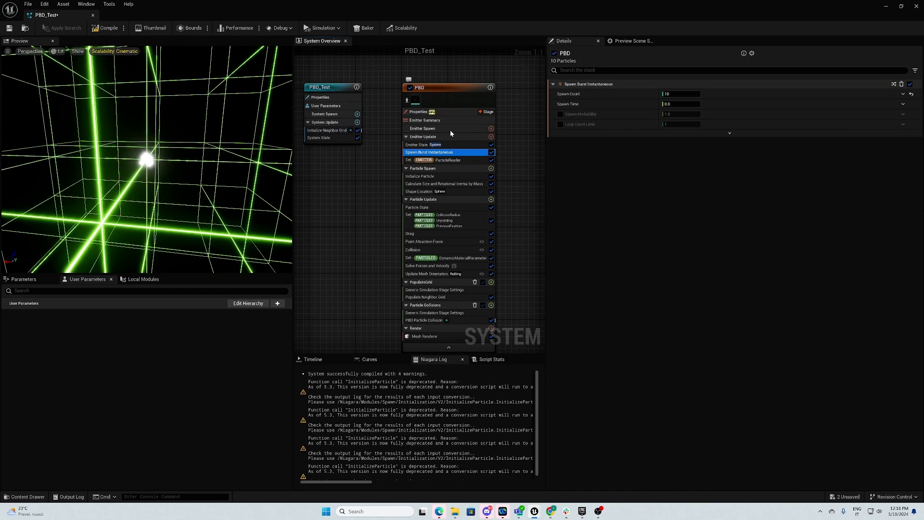
key("Delete")
left_click(491, 137)
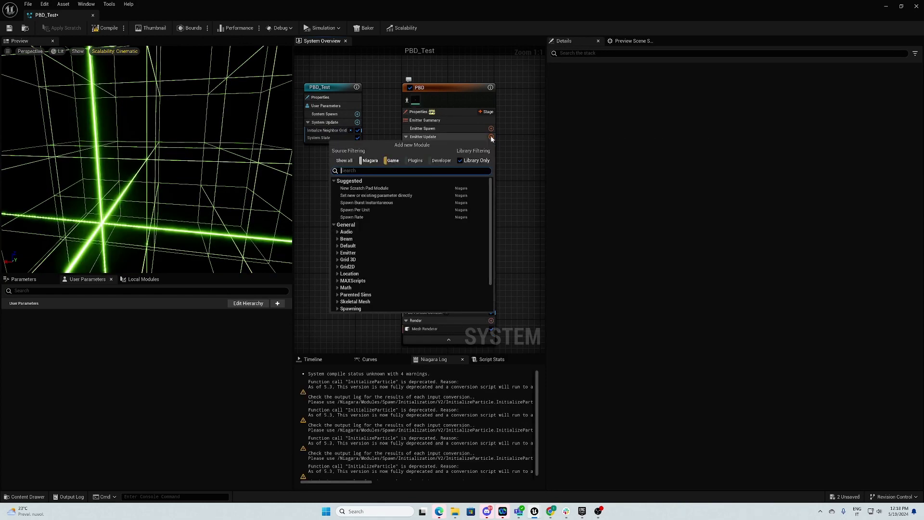
type("spawn")
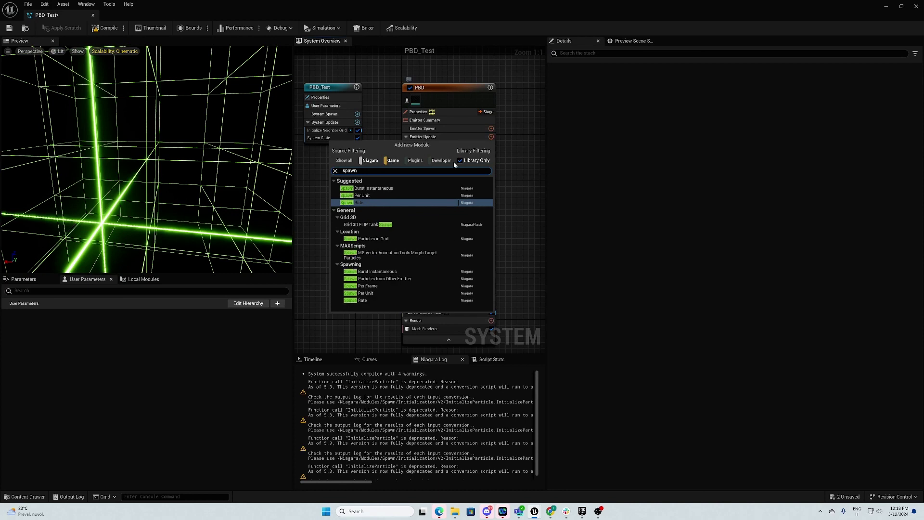
left_click(374, 201)
- Set the SpawnRate of the PBD emitter's Spawn Rate module to 500 and inspect the particles in the preview
left_click(670, 94)
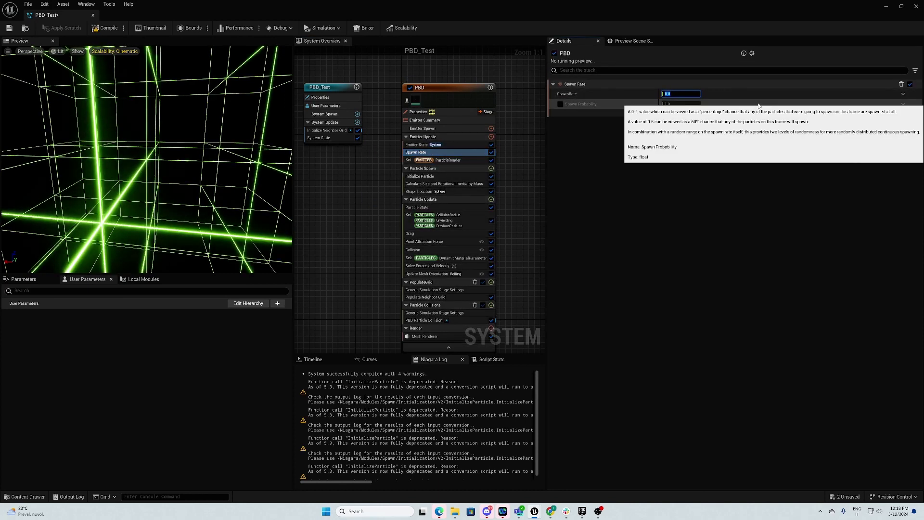
type("500")
key("Return")
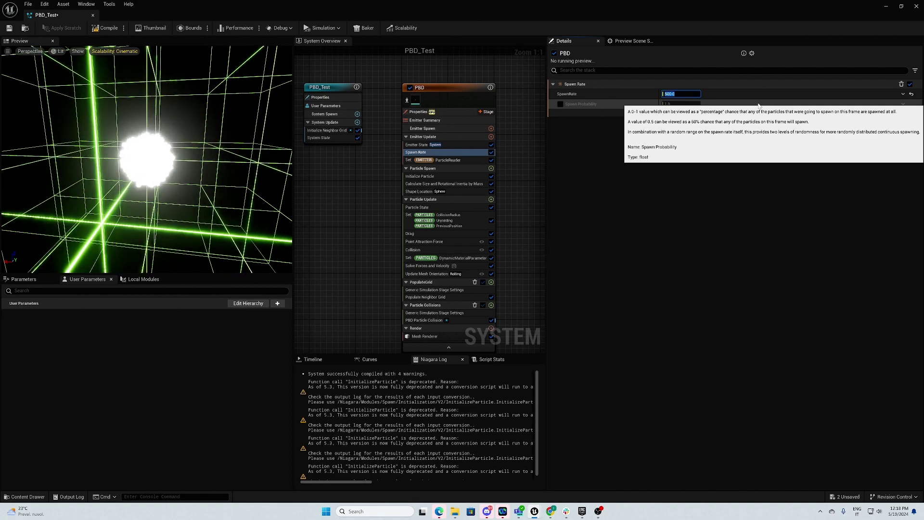
left_click_drag(139, 153, 240, 153)
- Delete the Point Attraction Force and Drag modules from the PBD emitter's Particle Update
left_click(427, 242)
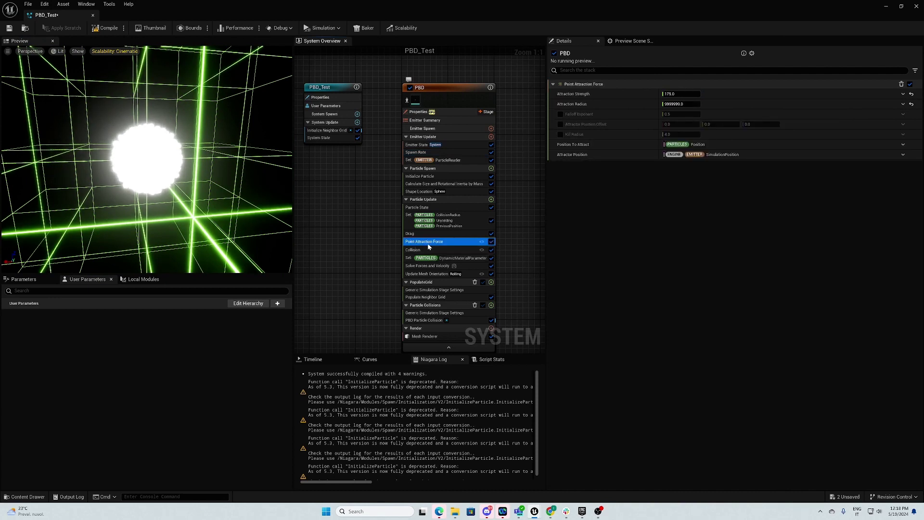
key("Delete")
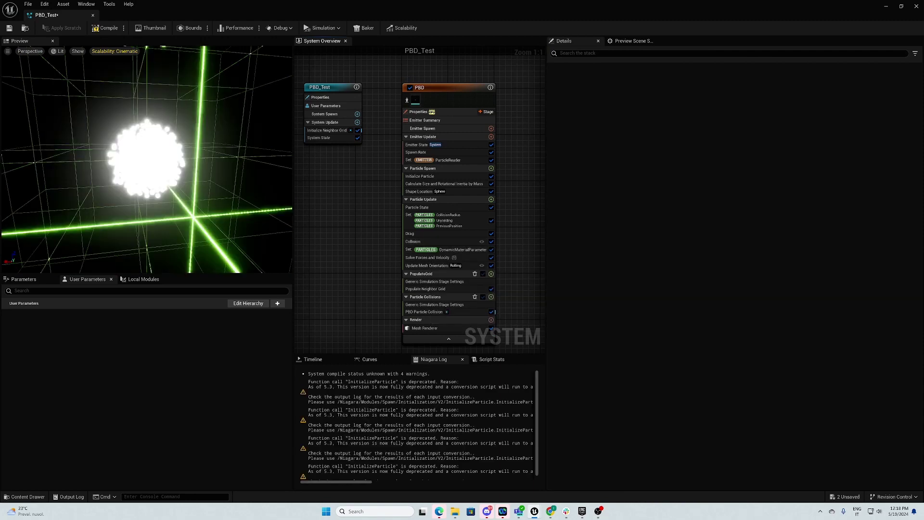
scroll(210, 189, "down", 3)
left_click_drag(210, 189, 211, 164)
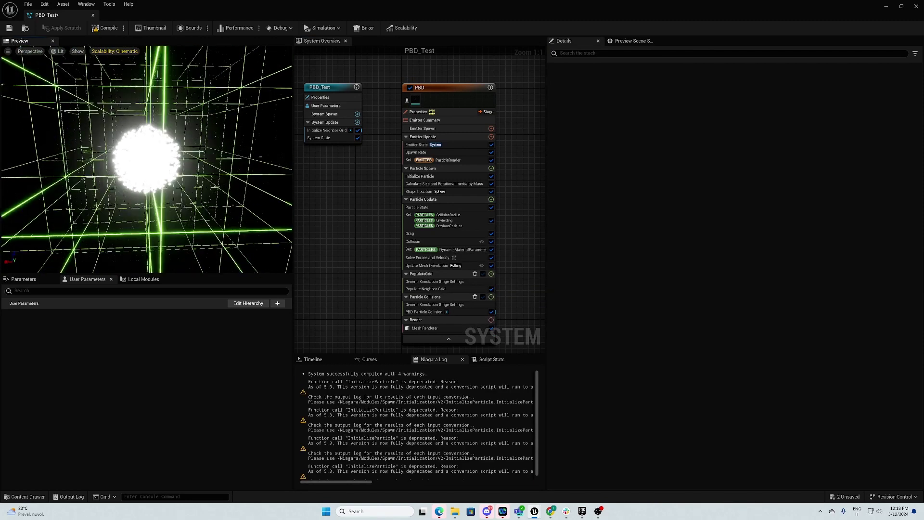
left_click(411, 235)
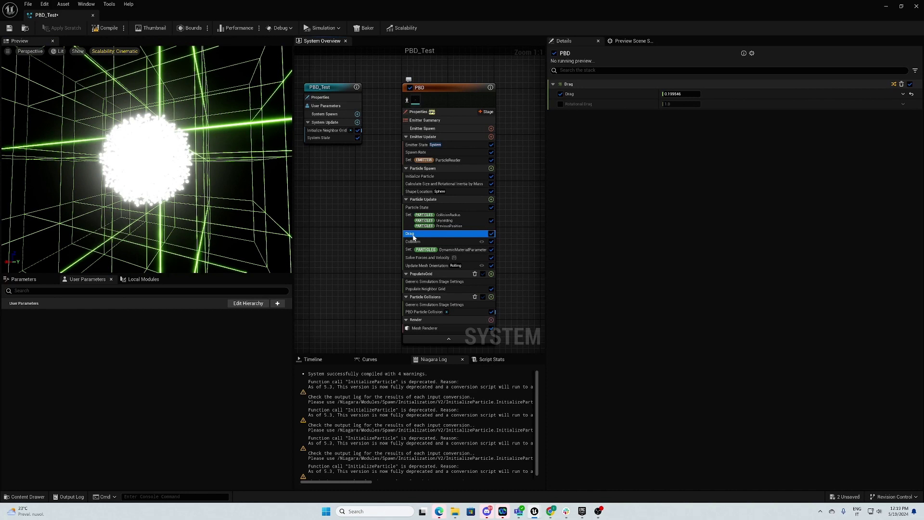
key("Delete")
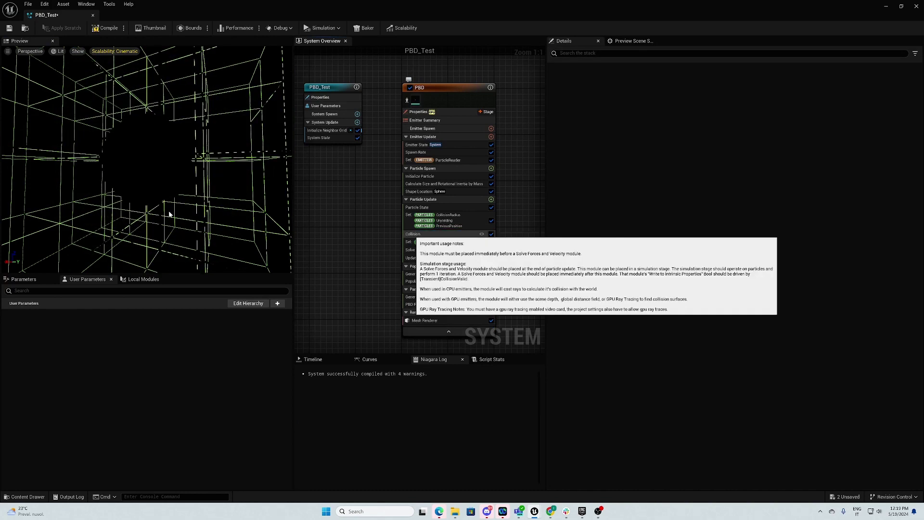
right_click_drag(159, 199, 158, 169)
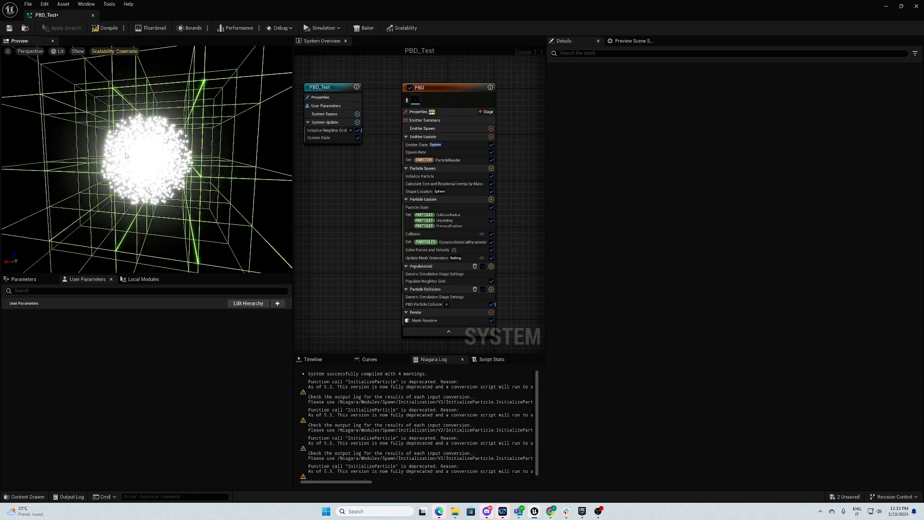
- Add a Gravity Force module to the PBD emitter's Particle Update and view the falling particles in the preview
left_click(491, 199)
type("gravi")
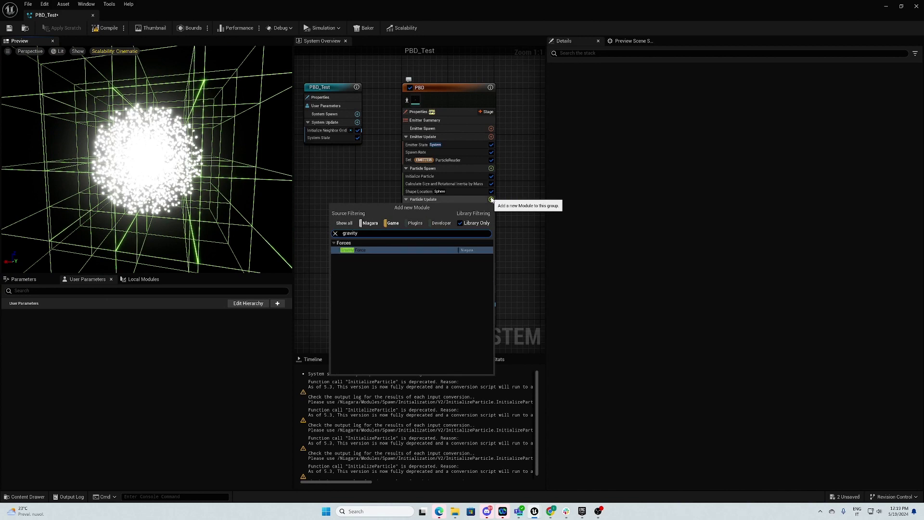
type("ty")
left_click(464, 250)
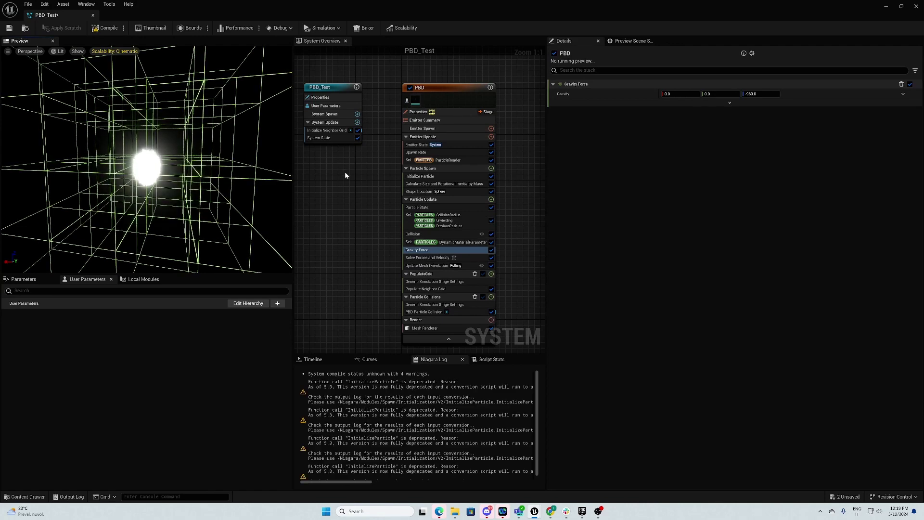
left_click_drag(147, 159, 153, 184)
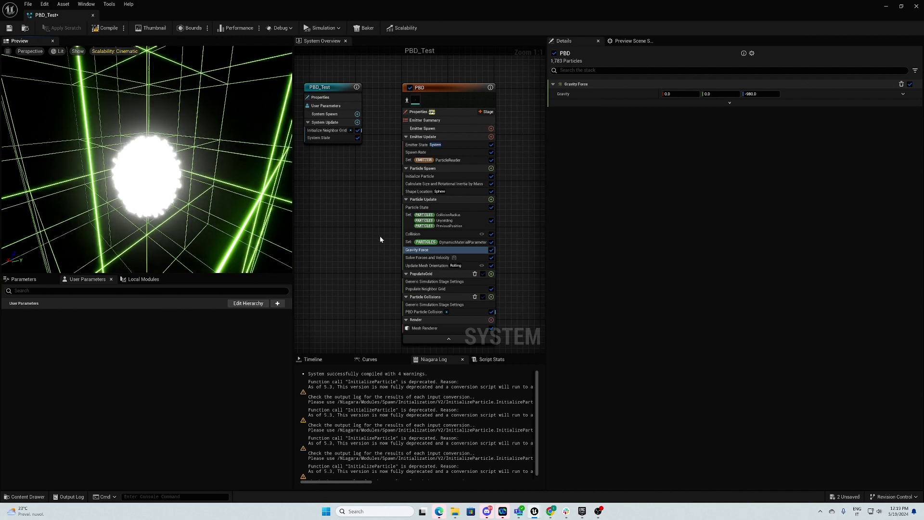
- Reset the Speed Limit of the Solve Forces and Velocity module to its default of 1000
left_click(431, 258)
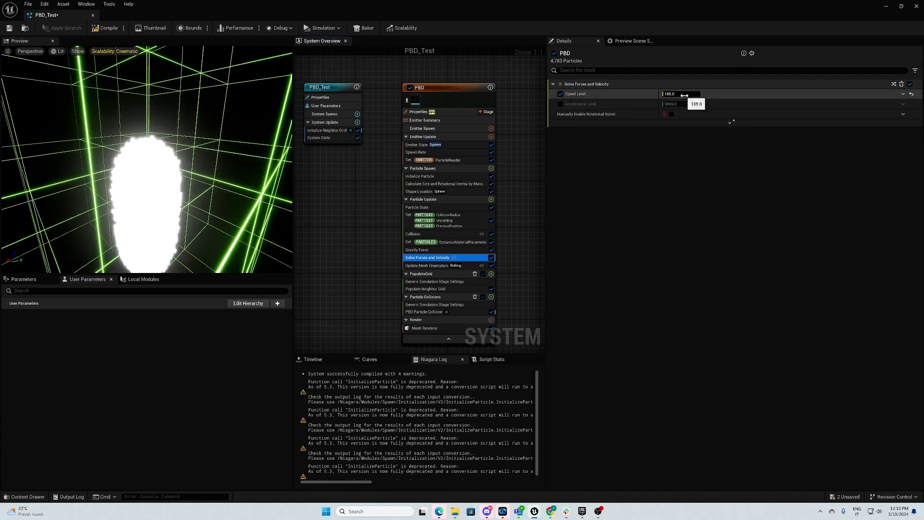
left_click(911, 96)
left_click(912, 96)
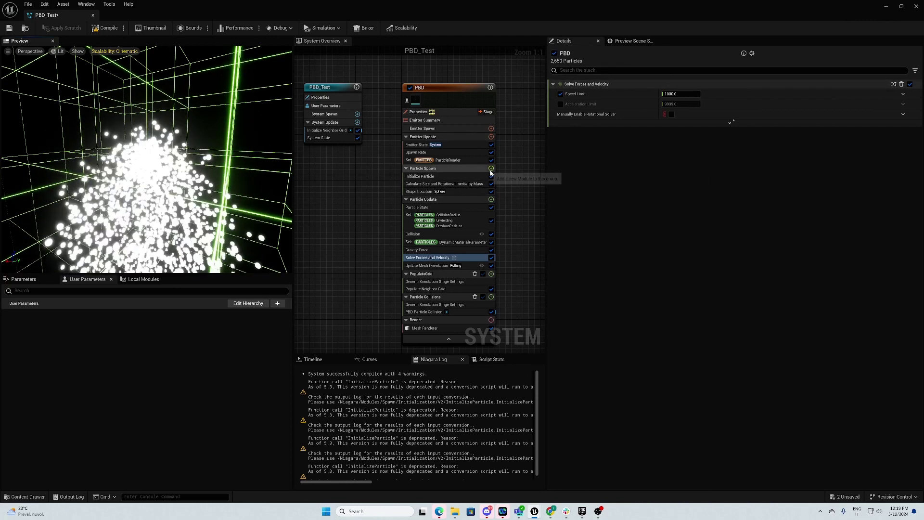
- Add an Add Velocity module to Particle Spawn, using In Cone mode with a Cone Axis of 0, 0, 1
left_click(491, 168)
type("add v")
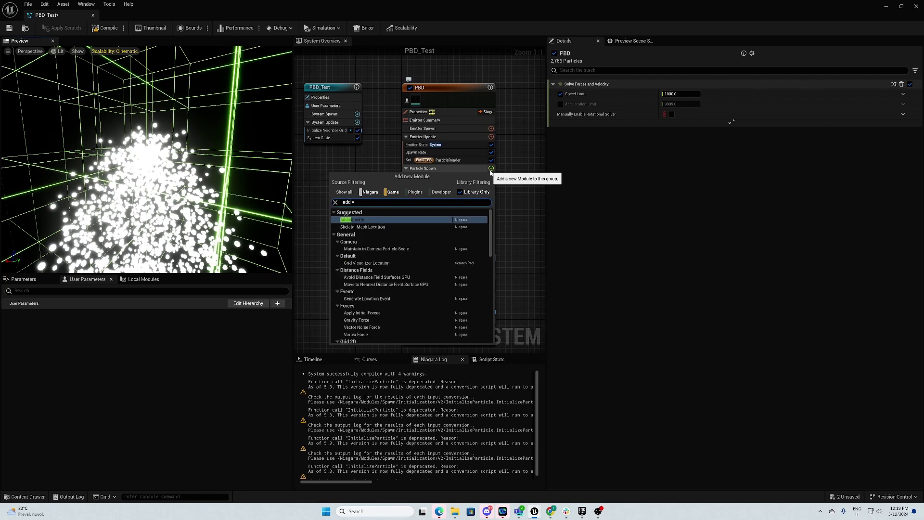
left_click(426, 220)
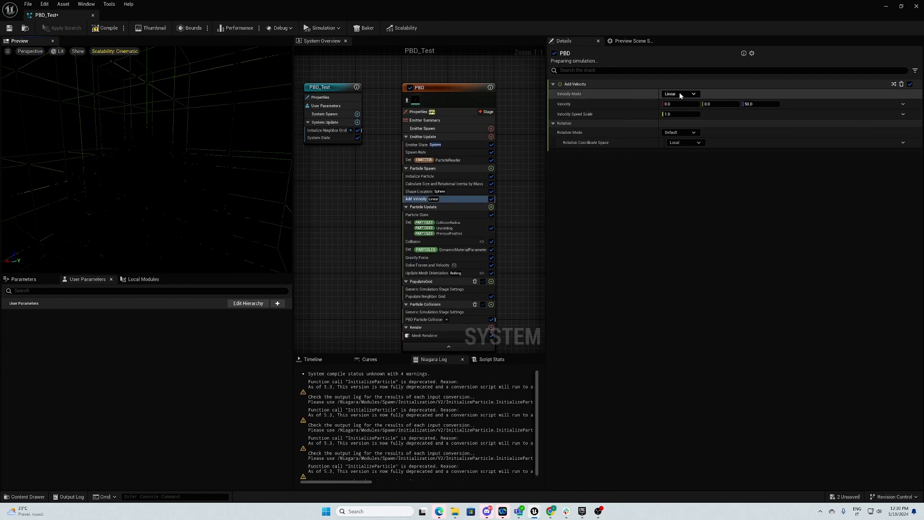
left_click(694, 94)
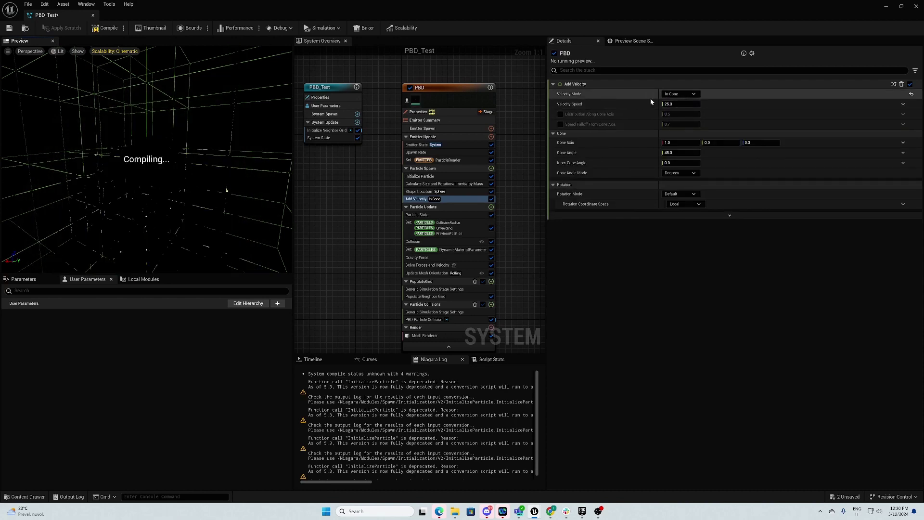
left_click(682, 144)
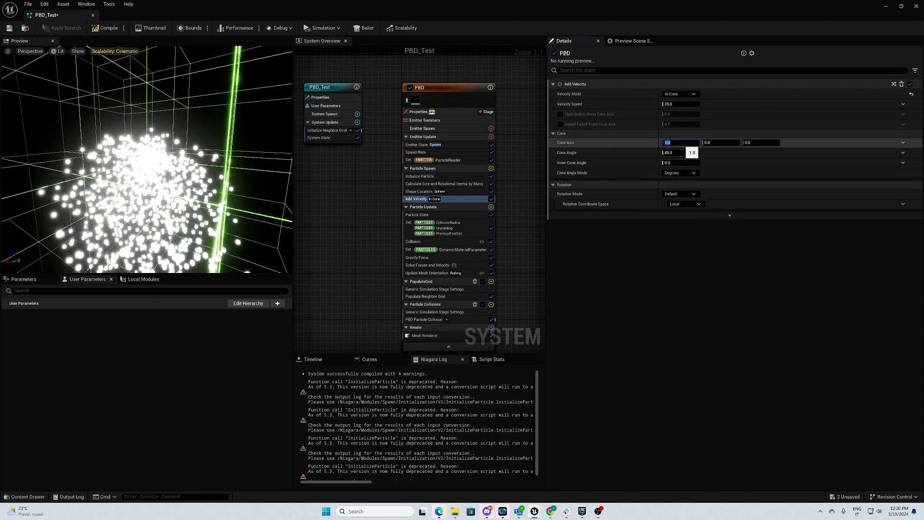
type("0")
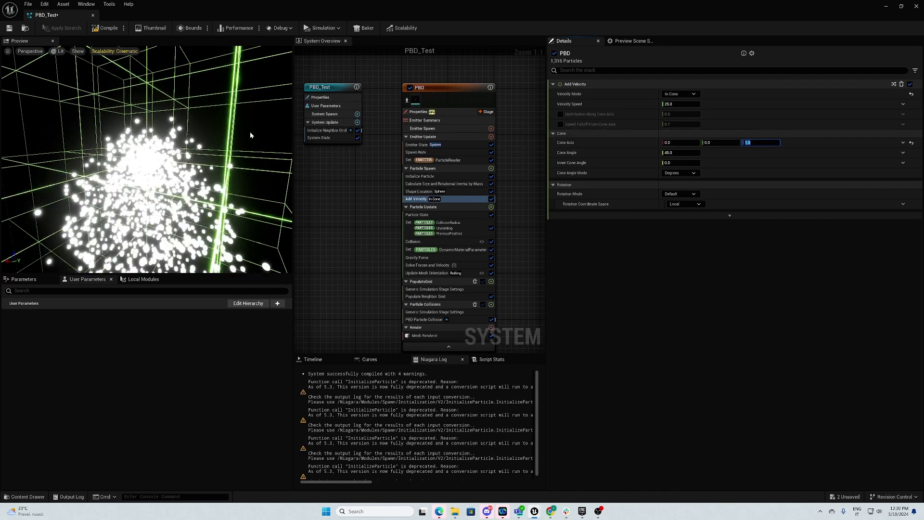
left_click_drag(220, 249, 275, 249)
- Disable the Visualize_Grid_Cells_Via_UnitToWorldTransforms emitter, with the level visible beside the Niagara editor, and look at the particles near the blocks
left_click_drag(183, 6, 650, 63)
mouse_move(336, 163)
right_mouse_down()
mouse_move(328, 207)
mouse_move(355, 195)
mouse_move(260, 241)
mouse_move(336, 161)
right_mouse_up()
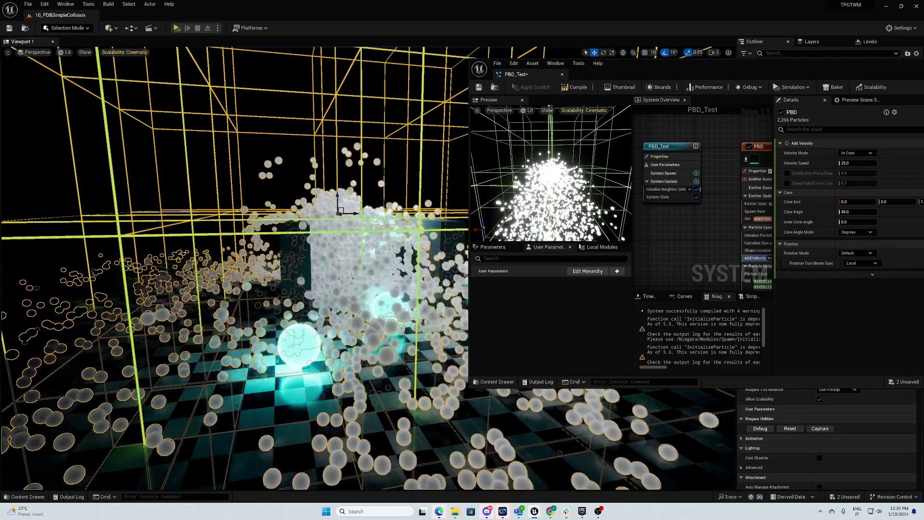
right_click_drag(756, 157, 705, 121)
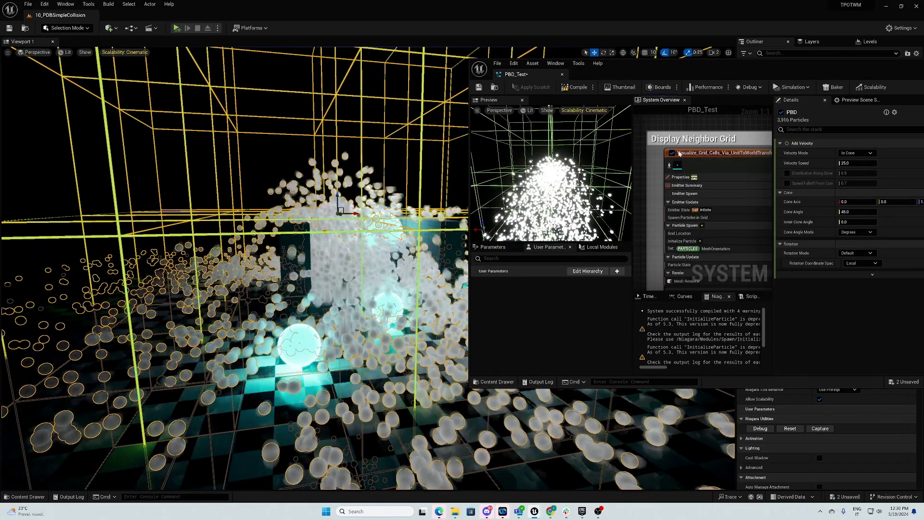
left_click(672, 153)
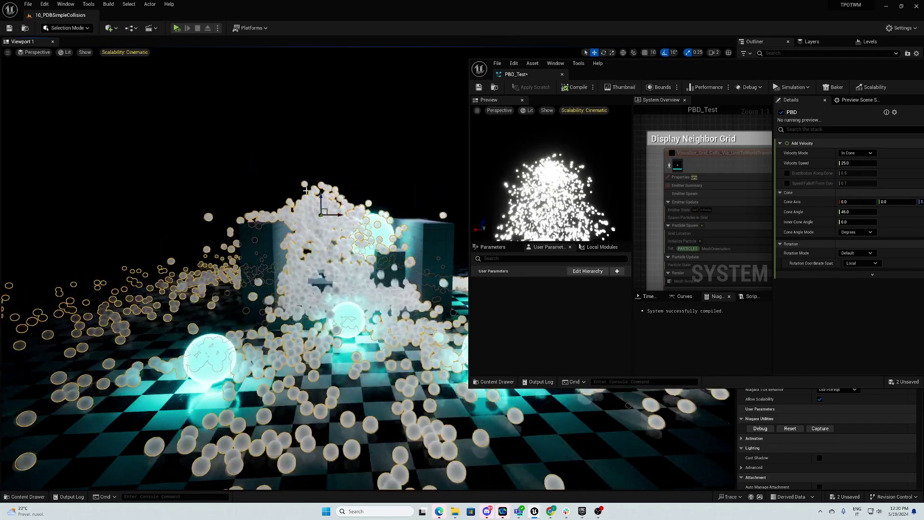
key("w")
right_click_drag(307, 191, 260, 143)
- Drive the Speed Limit of the PBD emitter's Solve Forces and Velocity module with a Float from Curve input
right_click_drag(707, 121, 636, 108)
right_click_drag(770, 191, 622, 197)
right_click_drag(679, 202, 626, 170)
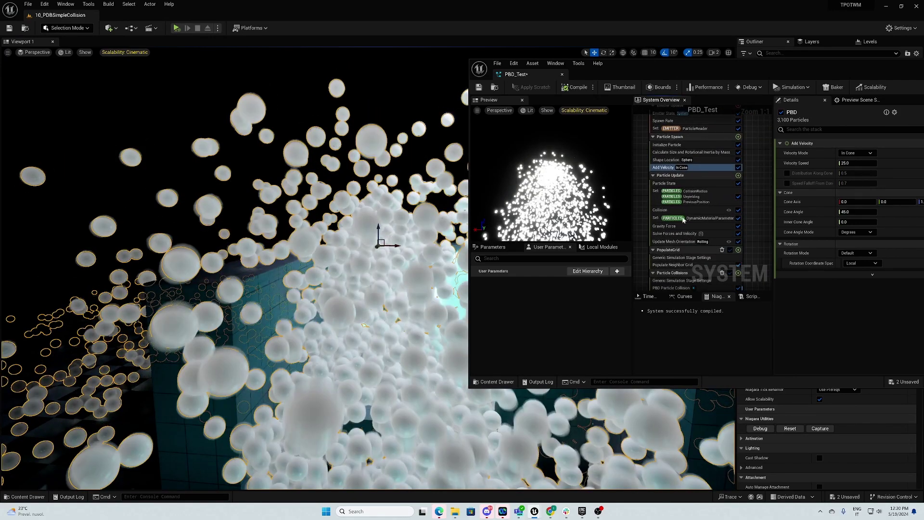
left_click(674, 233)
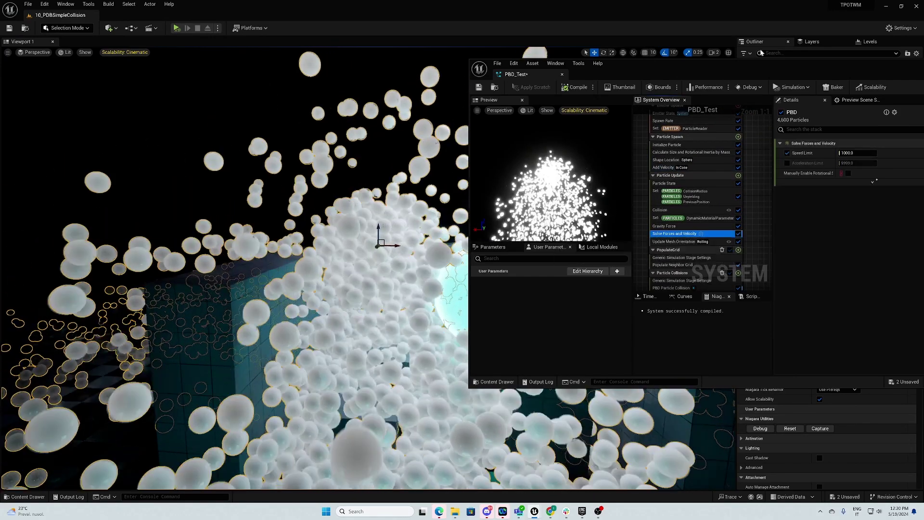
left_click_drag(749, 65, 576, 96)
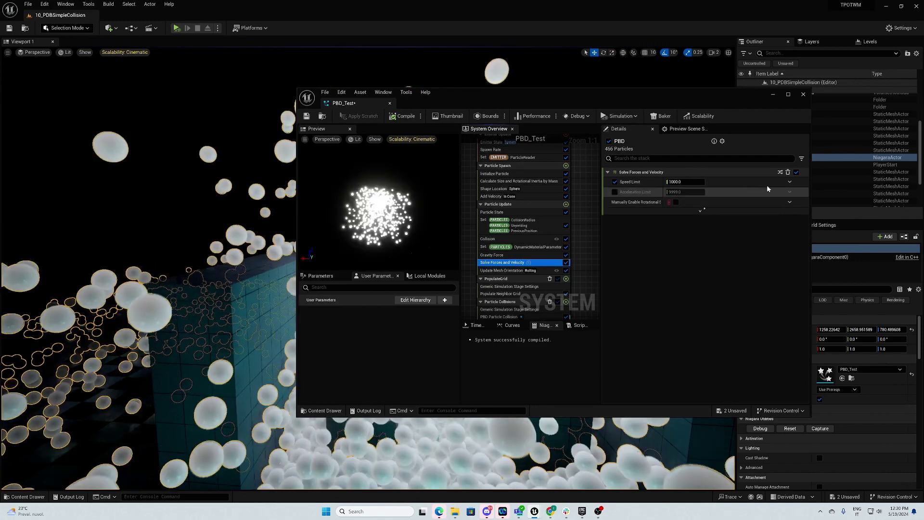
left_click(790, 192)
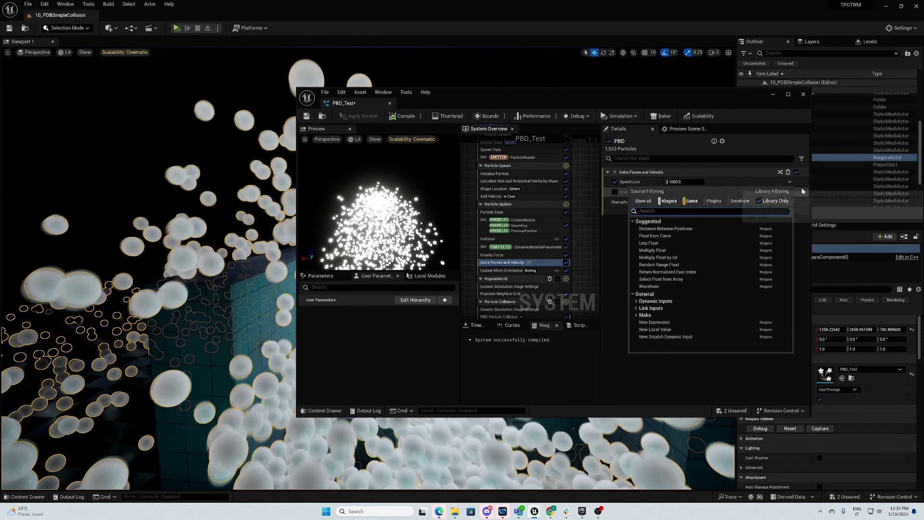
type("cur")
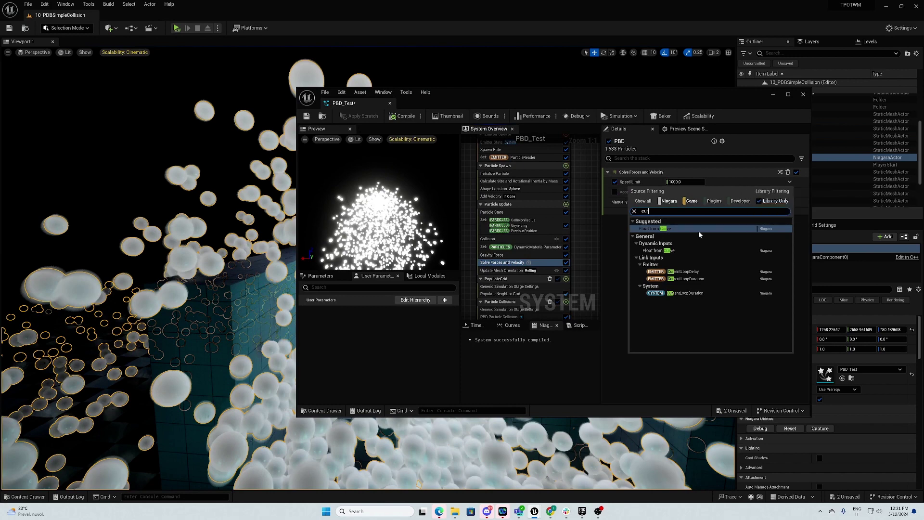
key("Escape")
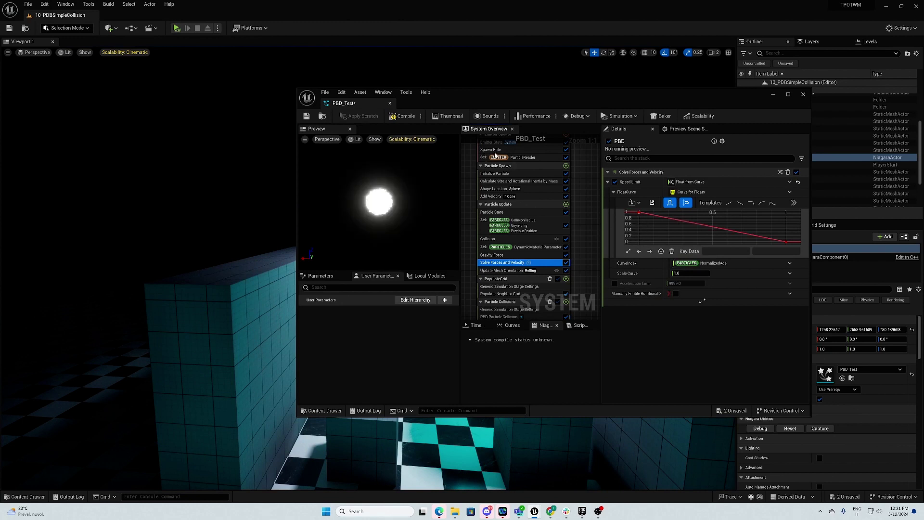
- Set the SpawnRate of the PBD emitter's Spawn Rate module to 50
left_click(494, 151)
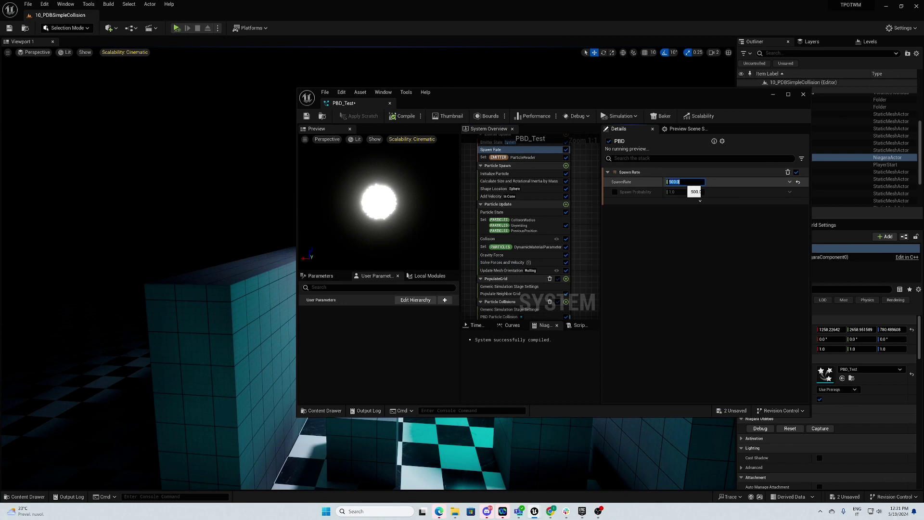
type("50")
key("Return")
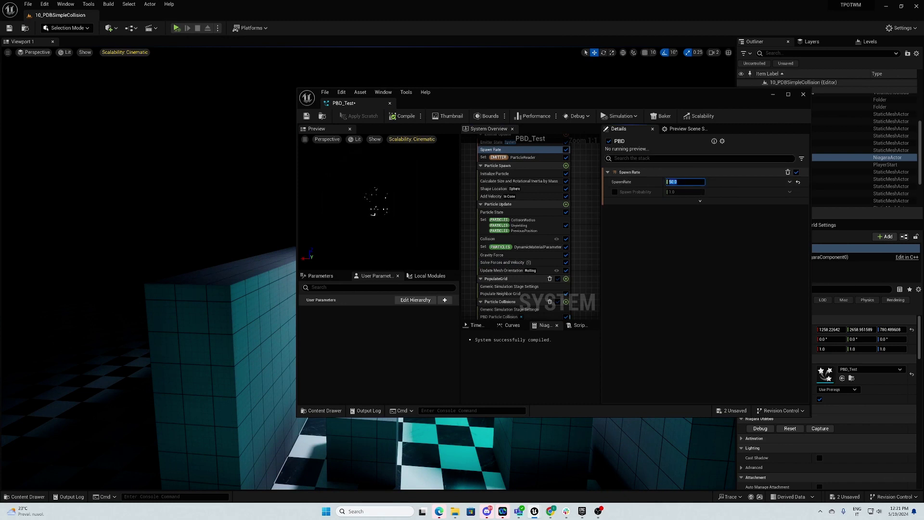
- Set the Speed Limit curve's keys in Solve Forces and Velocity to a value of 1000 and view the spheres in the level
left_click(503, 262)
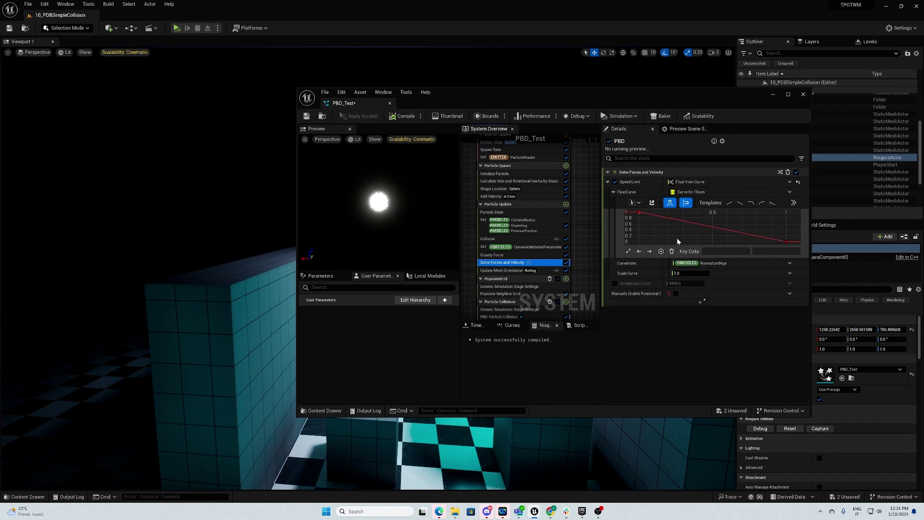
left_click(788, 244)
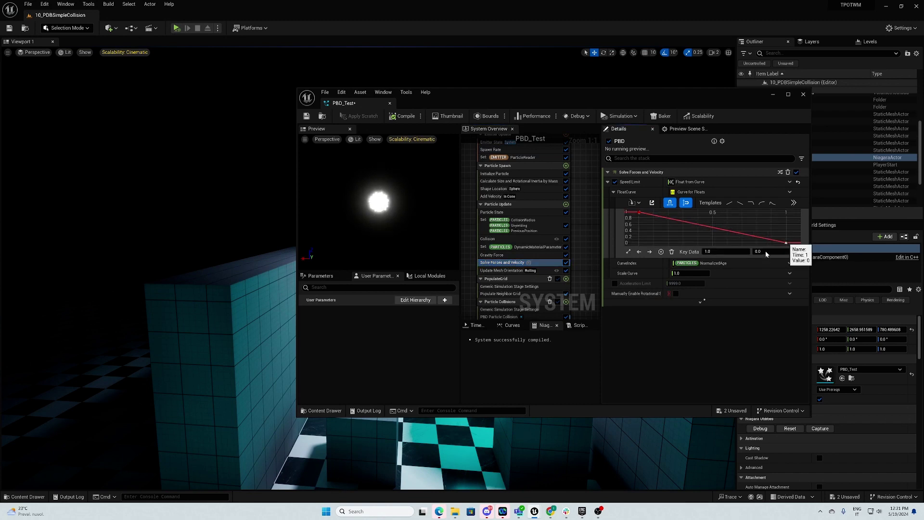
left_click(765, 252)
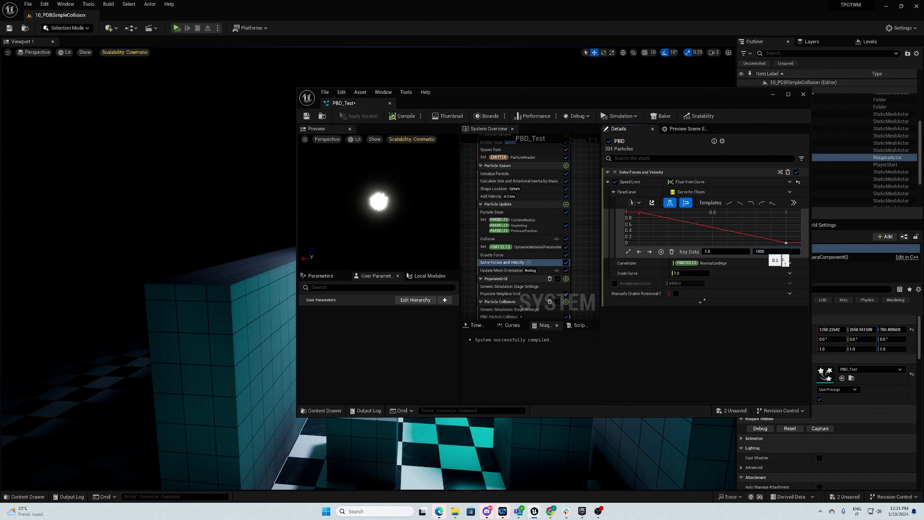
key("Return")
scroll(693, 233, "down", 9)
mouse_move(697, 233)
right_mouse_down()
mouse_move(689, 260)
mouse_move(721, 219)
mouse_move(709, 220)
right_mouse_up()
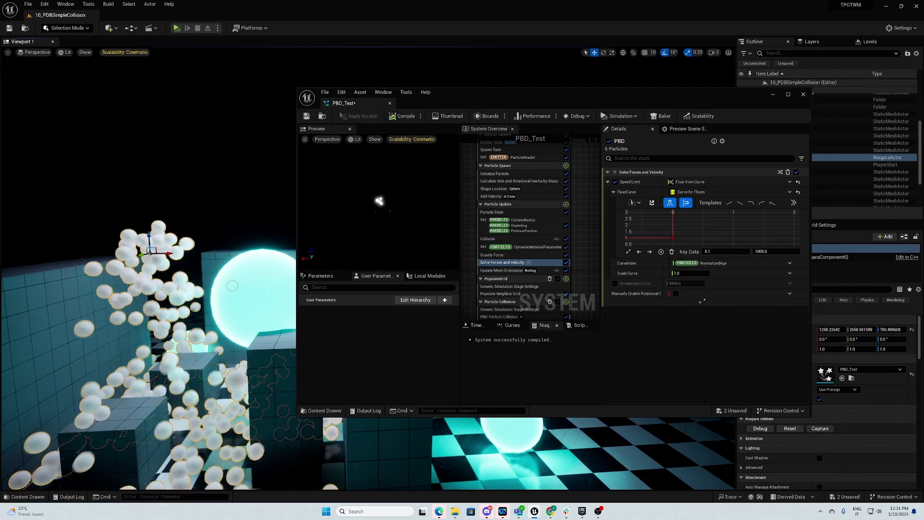
mouse_move(193, 291)
right_mouse_down()
mouse_move(149, 291)
mouse_move(193, 291)
right_mouse_up()
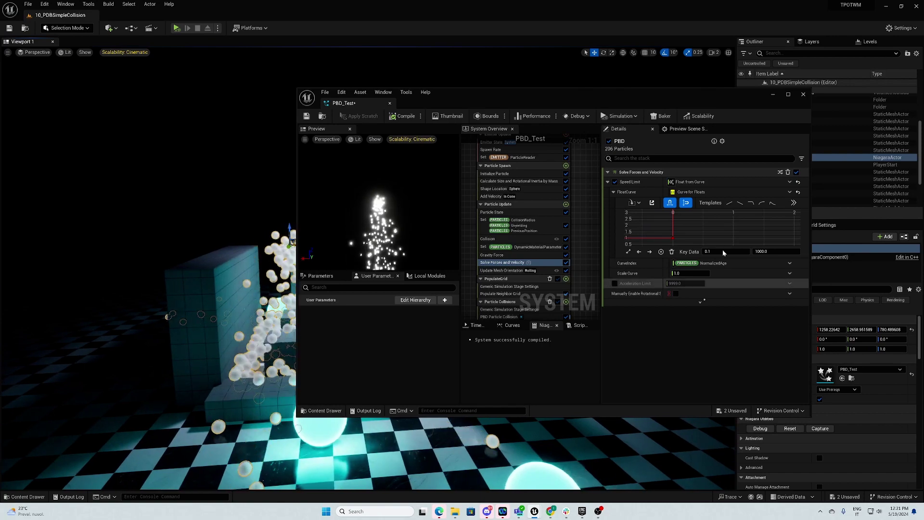
right_click_drag(193, 291, 231, 308)
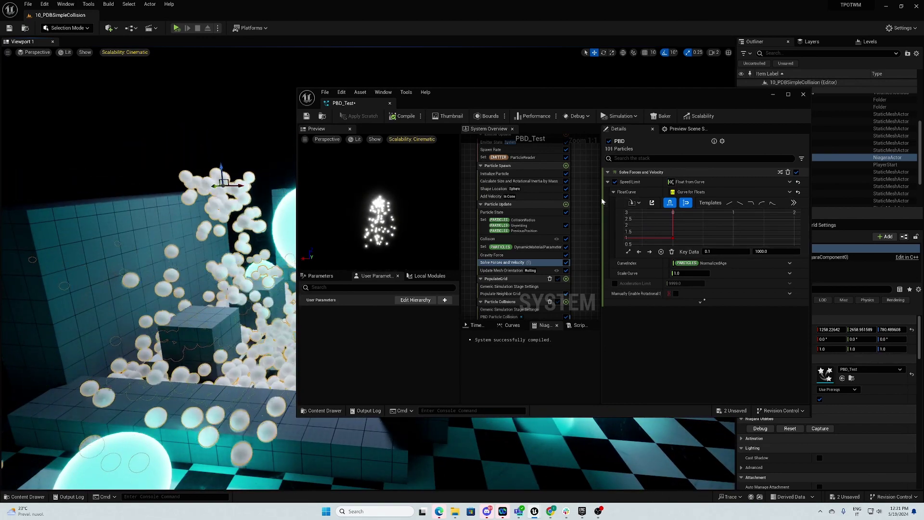
- Delete the Shape Location module from Particle Spawn and set the Add Velocity module's Velocity Speed to 250
left_click(493, 190)
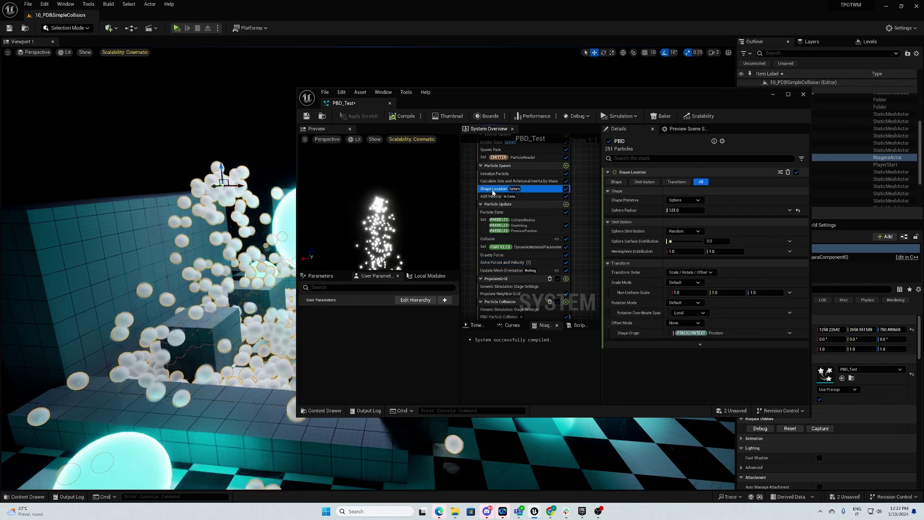
key("Delete")
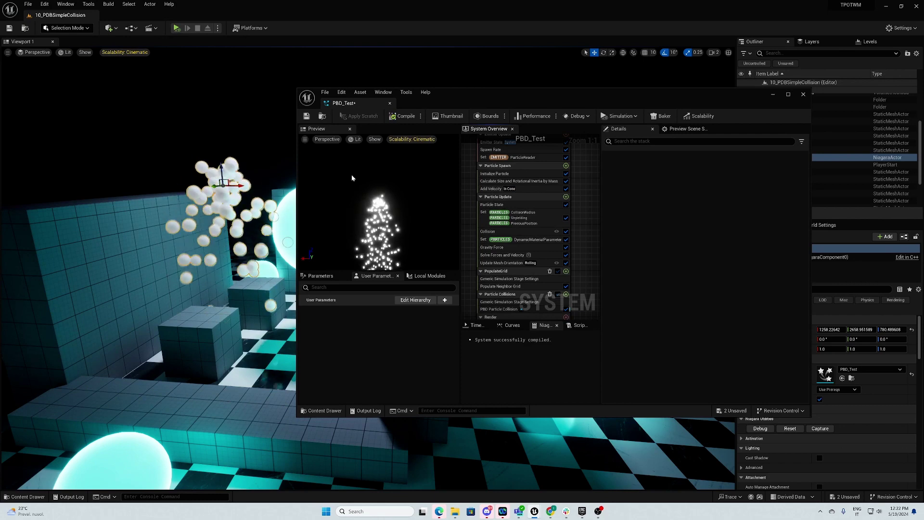
left_click(497, 189)
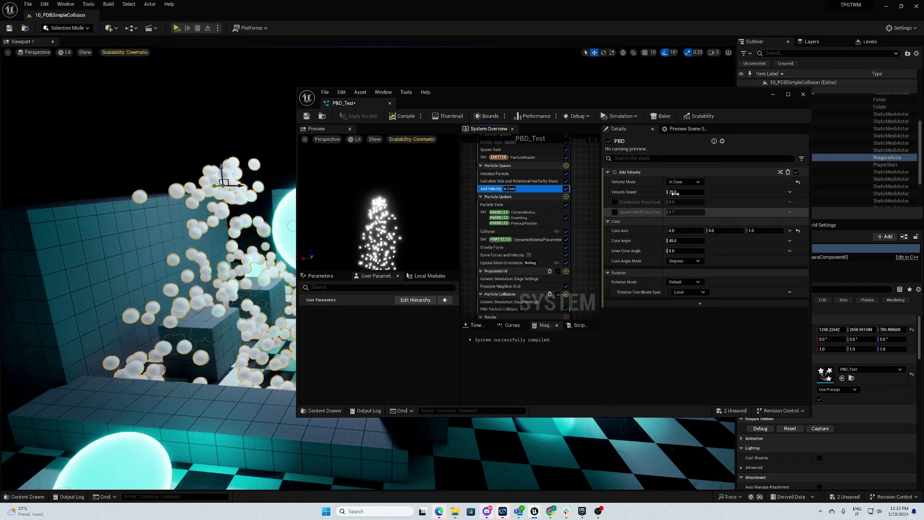
left_click(676, 193)
left_click(673, 193)
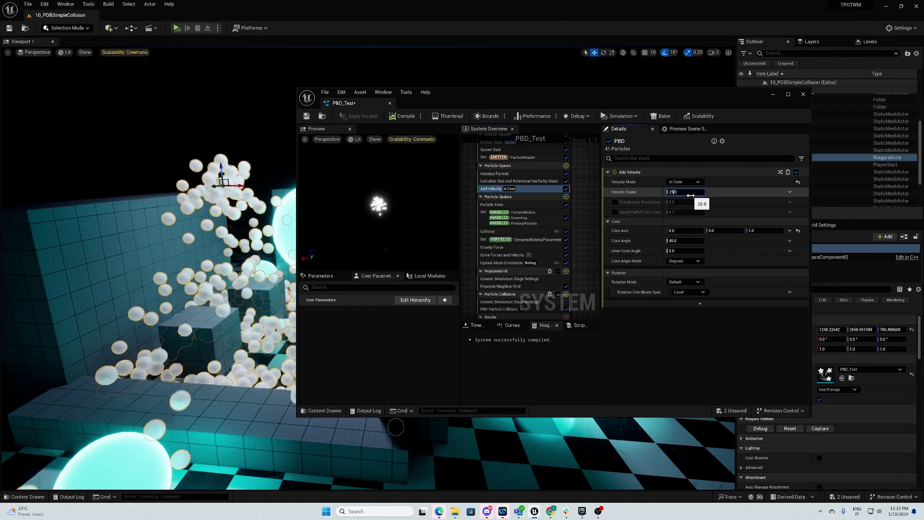
type("250")
key("Return")
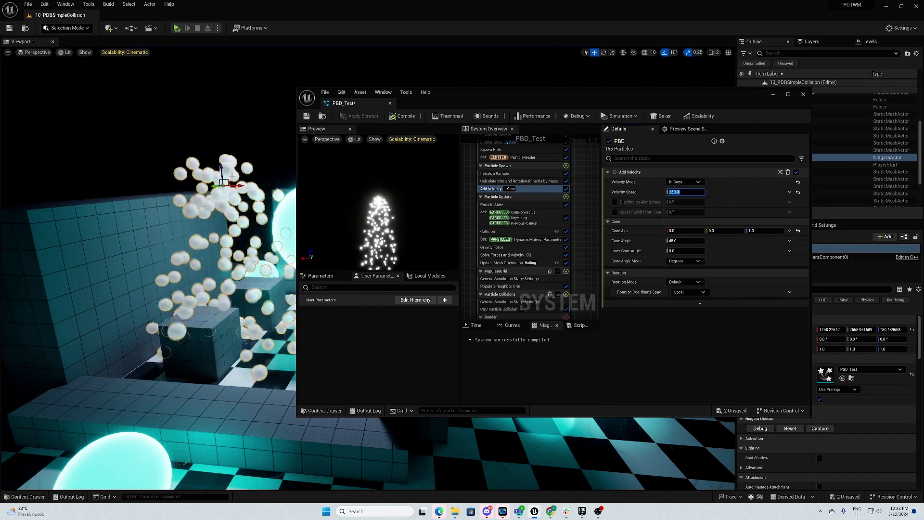
- Examine how the spheres spray, fall and collide around the blocks and the checkered floor in the level
key("s")
mouse_move(249, 305)
right_mouse_down()
mouse_move(289, 304)
mouse_move(260, 304)
right_mouse_up()
key("w")
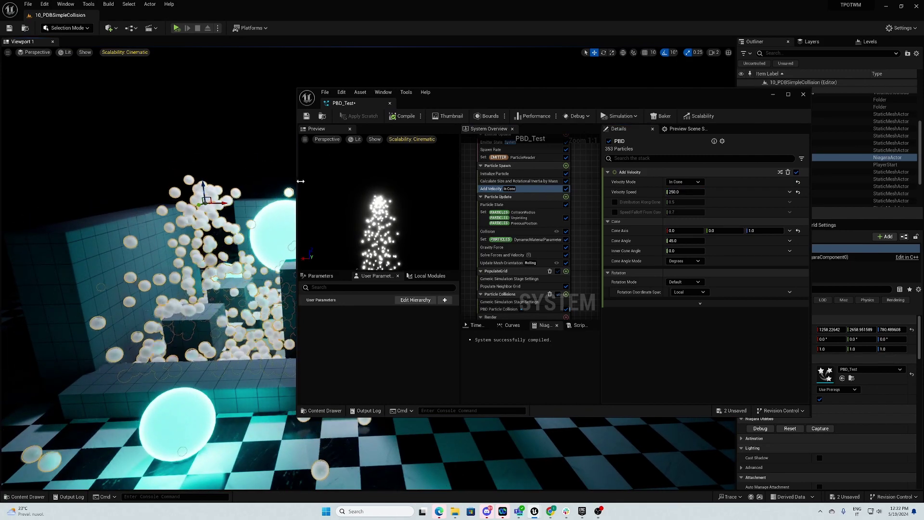
key("w")
right_click_drag(233, 194, 198, 223)
key("d")
key("w")
key("s")
- Drive Initial Model Dimensions of the Calculate Size and Rotational Inertia by Mass module with a Vector from Float input
mouse_move(610, 198)
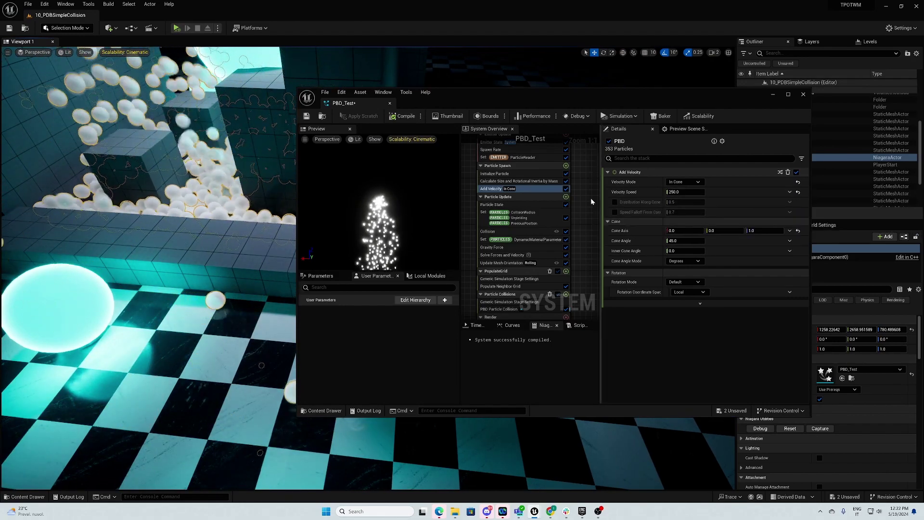
left_click(526, 181)
left_click(525, 182)
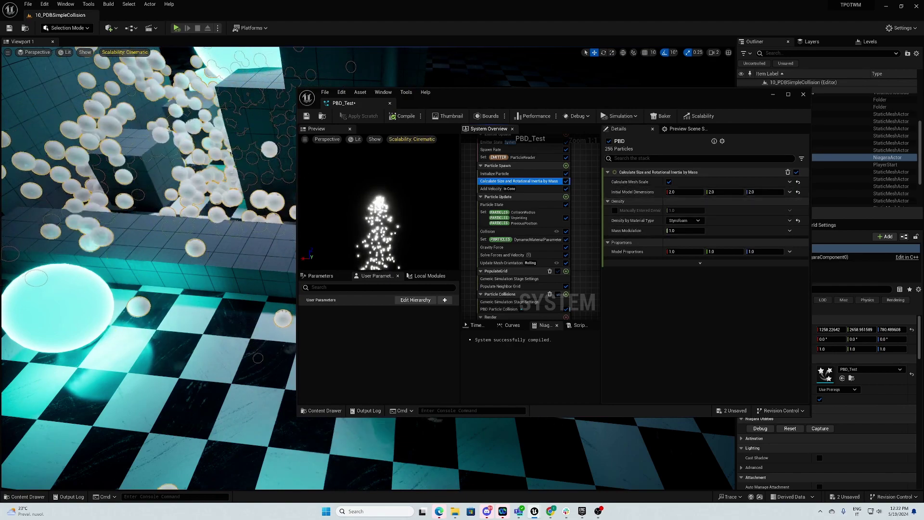
scroll(148, 268, "down", 3)
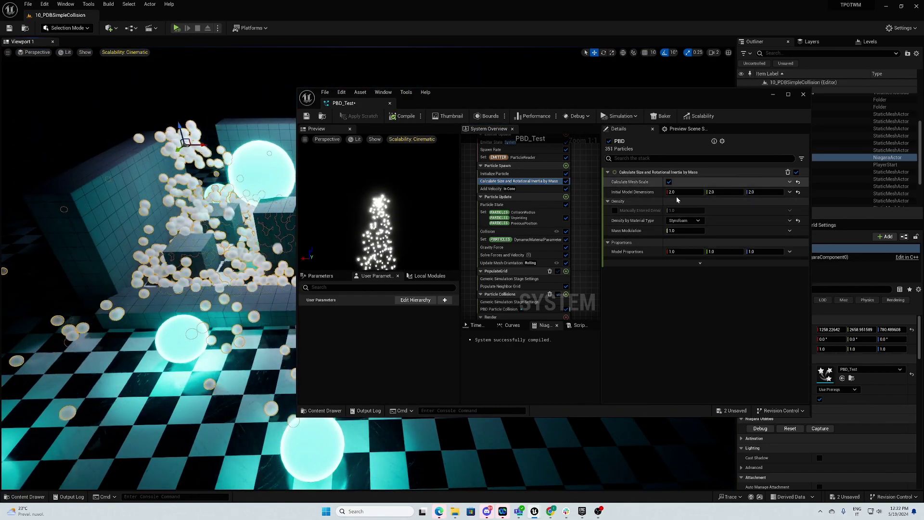
left_click(790, 193)
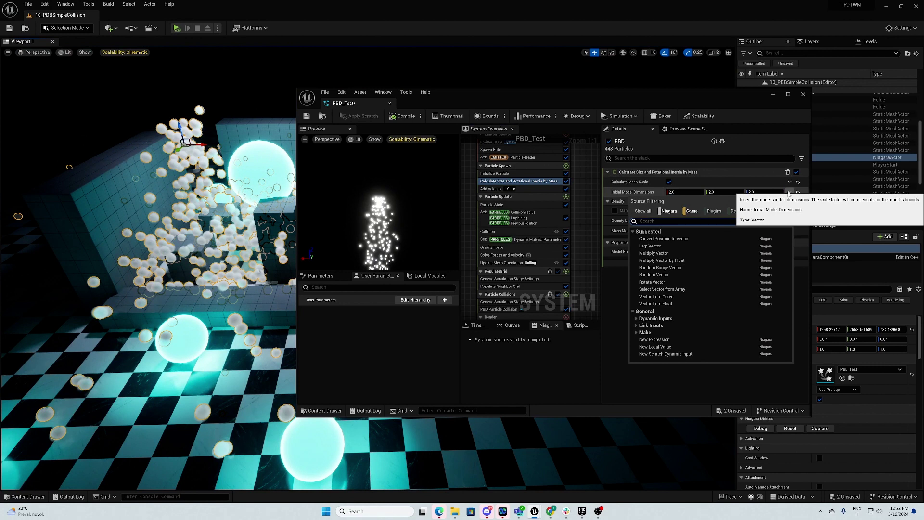
type("floa")
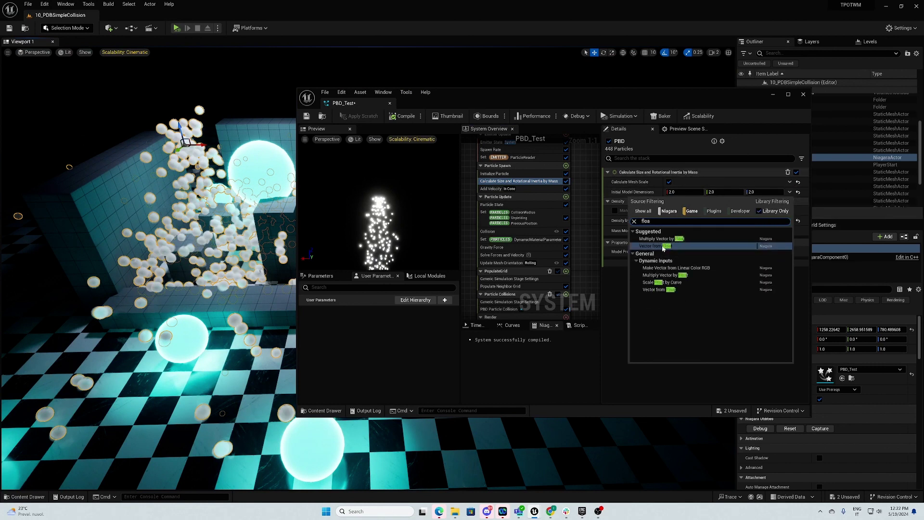
left_click(663, 247)
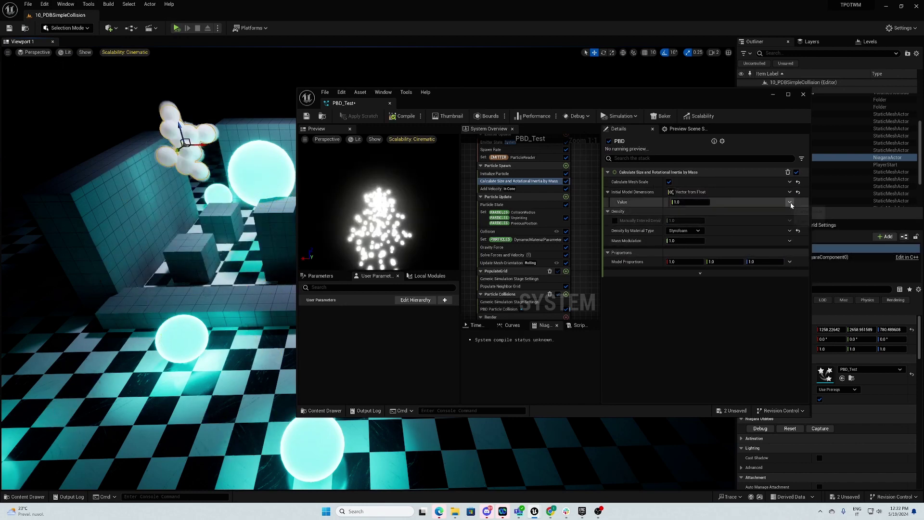
- Drive the Vector from Float's Value with a Random Range Float from 2 to 4 and view the varied sphere sizes in the level
left_click(790, 202)
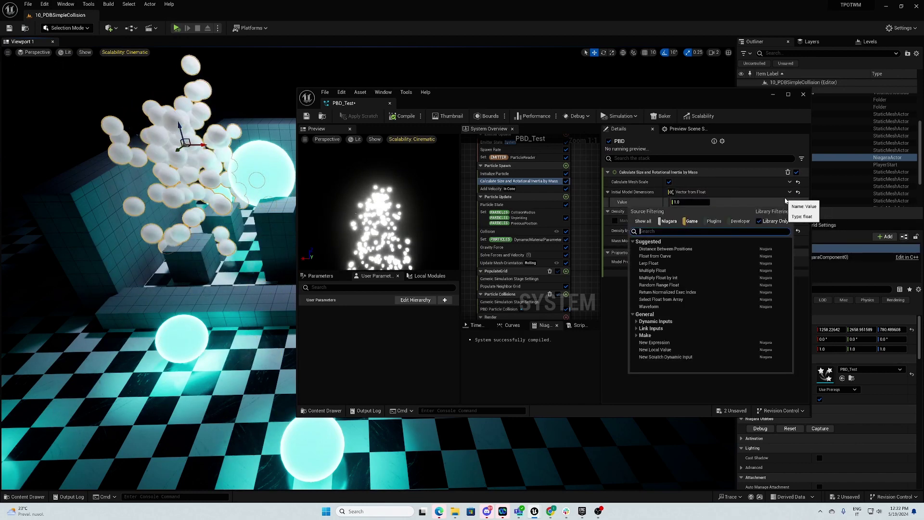
type("random")
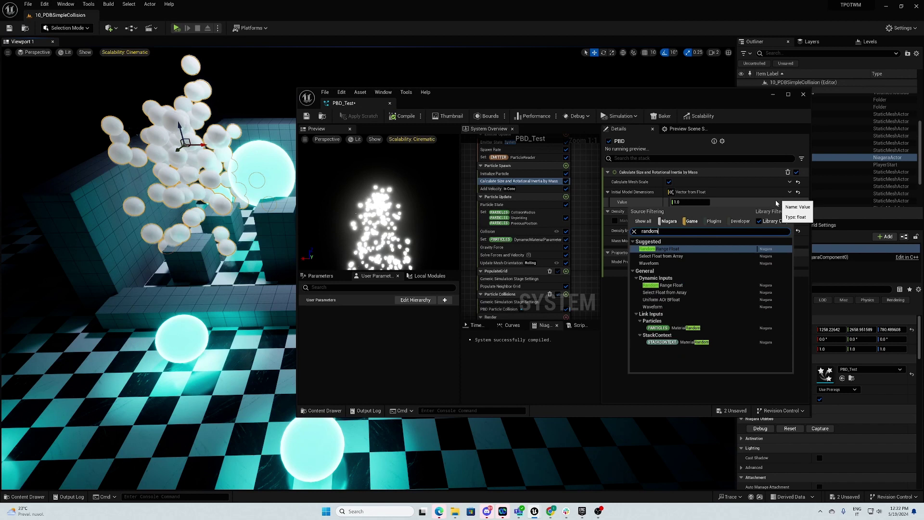
left_click(677, 250)
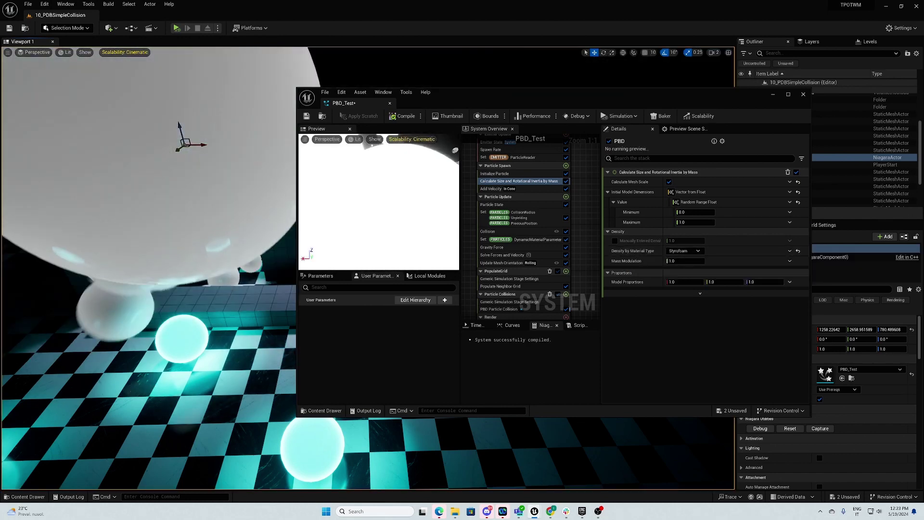
left_click(682, 212)
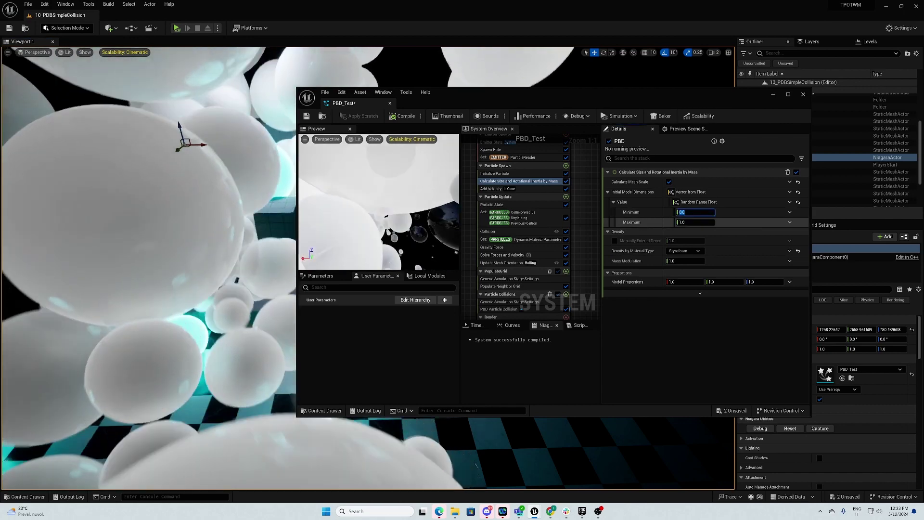
type("2")
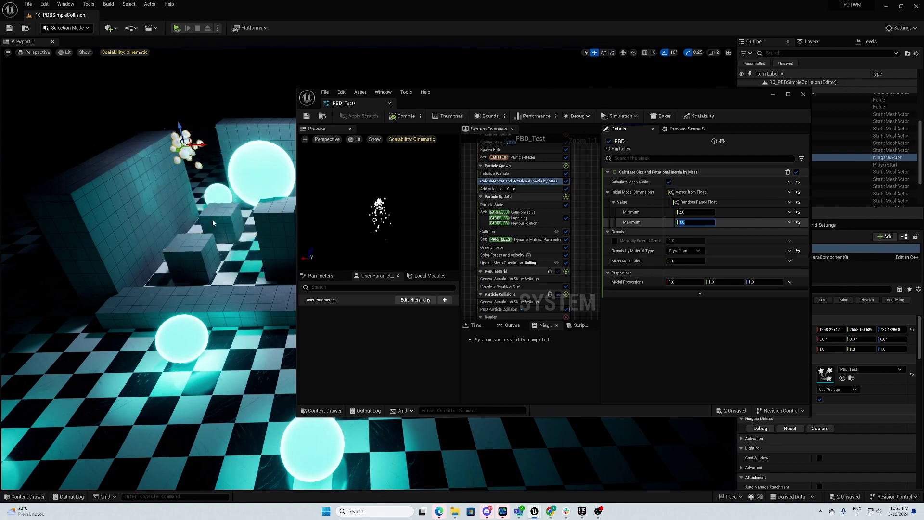
key("w")
mouse_move(244, 228)
right_mouse_down()
mouse_move(267, 253)
mouse_move(243, 239)
right_mouse_up()
scroll(243, 228, "down", 1)
key("s")
mouse_move(178, 217)
right_mouse_down()
mouse_move(169, 224)
mouse_move(180, 217)
right_mouse_up()
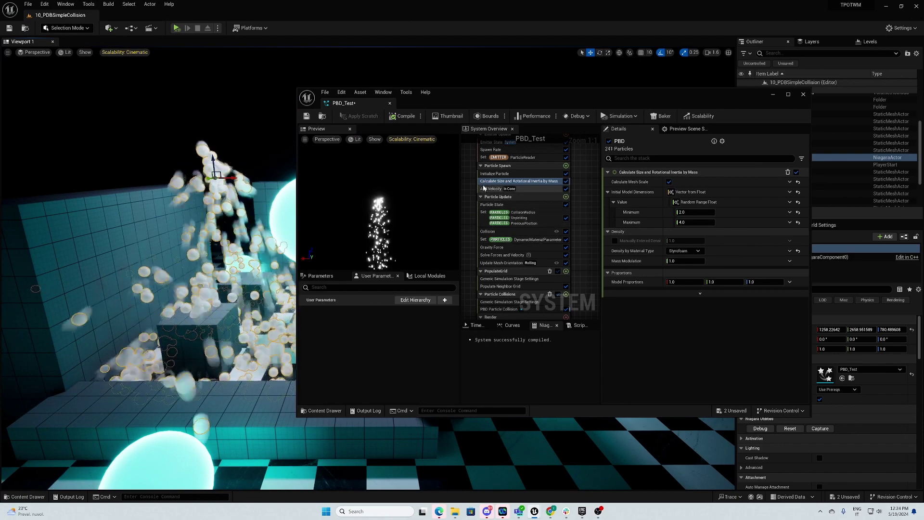
- Set Initialize Particle's Color Mode to Direct Set and drive the Color with a Random Range Linear Color input
left_click(501, 175)
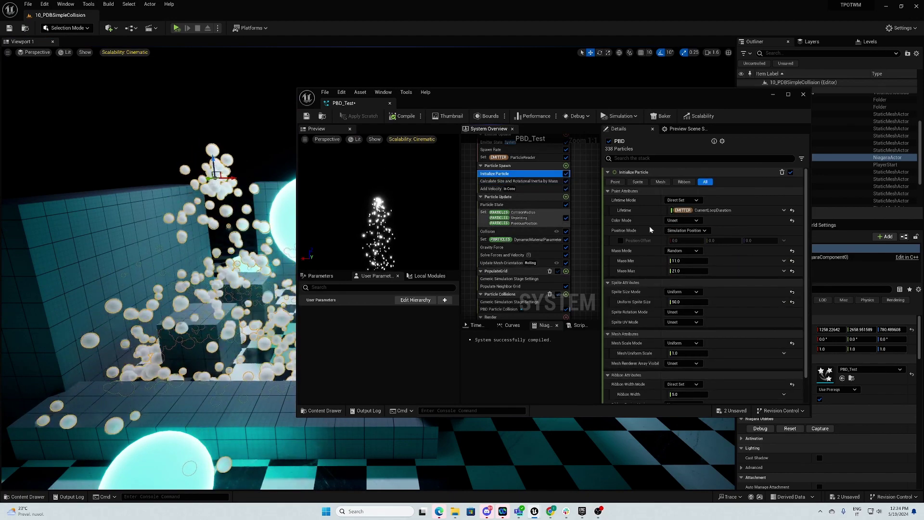
left_click(697, 220)
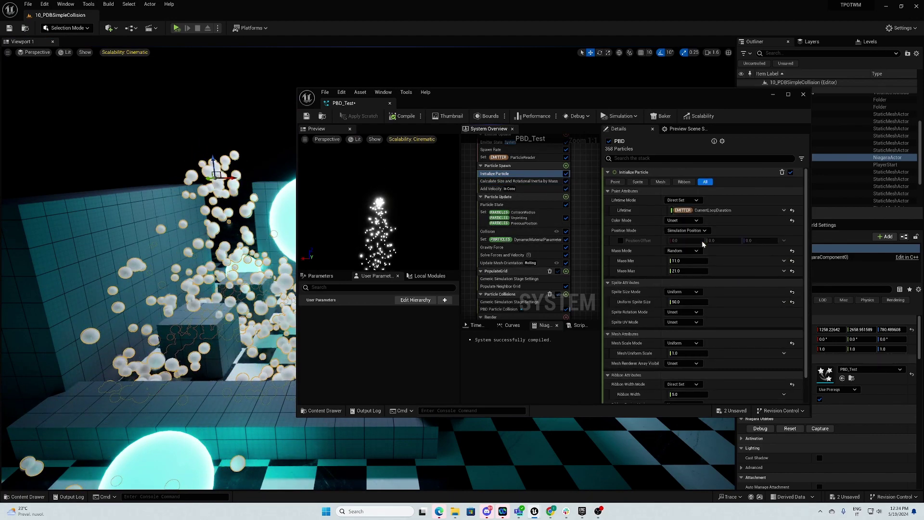
left_click(785, 230)
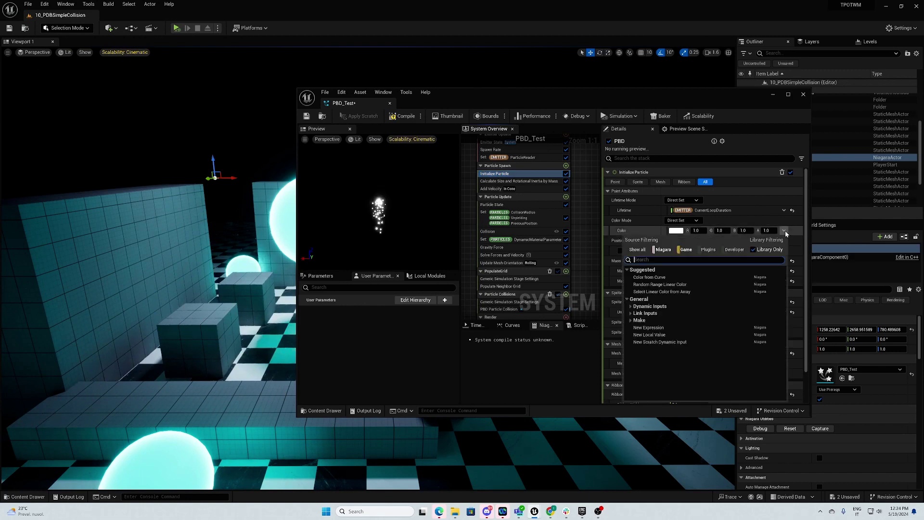
type("random")
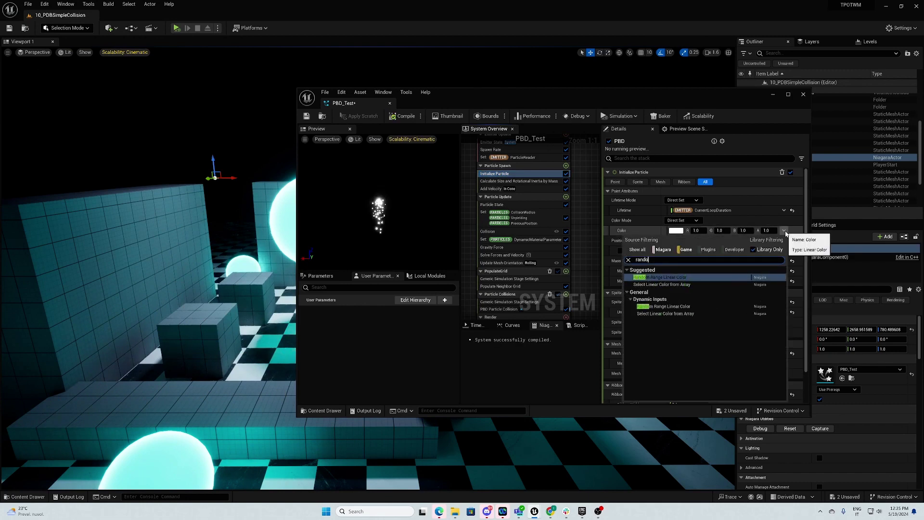
left_click(682, 277)
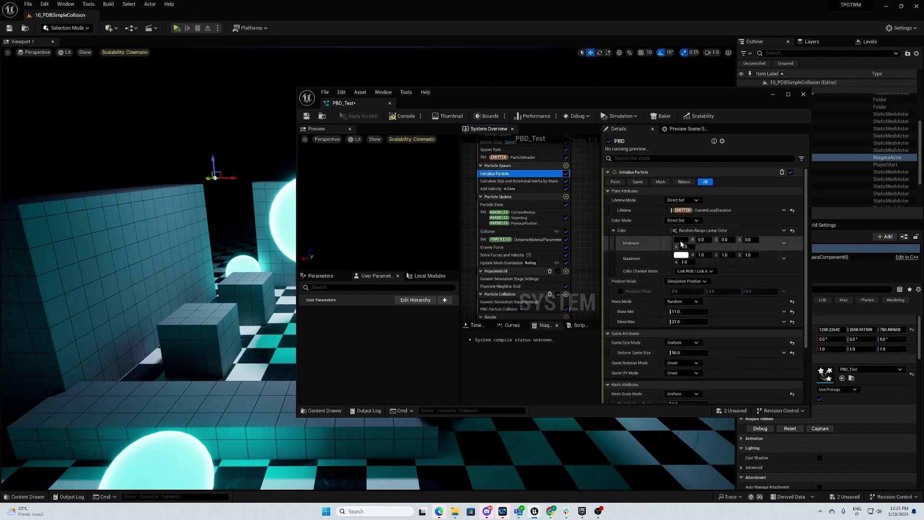
- Set the Minimum of the Random Range Linear Color to a bright cyan of about R 0.012, G 0.686, B 1.0
left_click(680, 241)
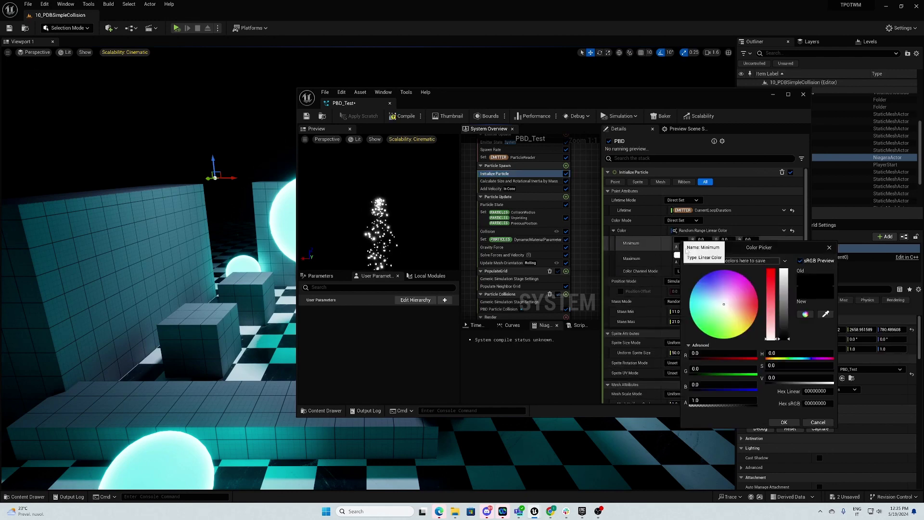
left_click(694, 293)
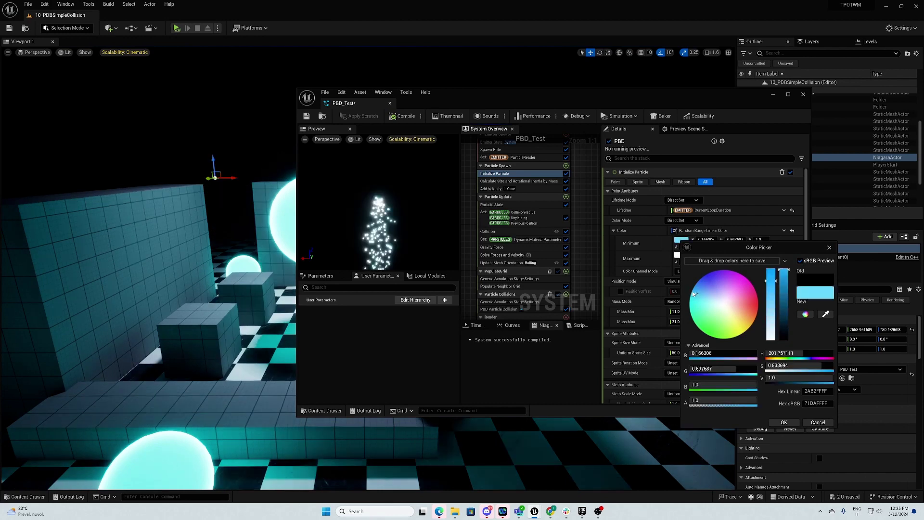
left_click_drag(754, 299, 812, 294)
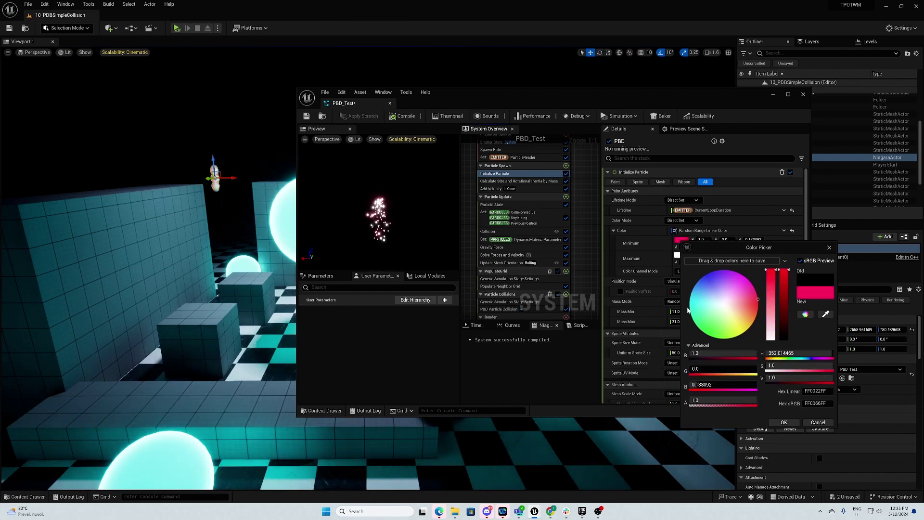
left_click(692, 295)
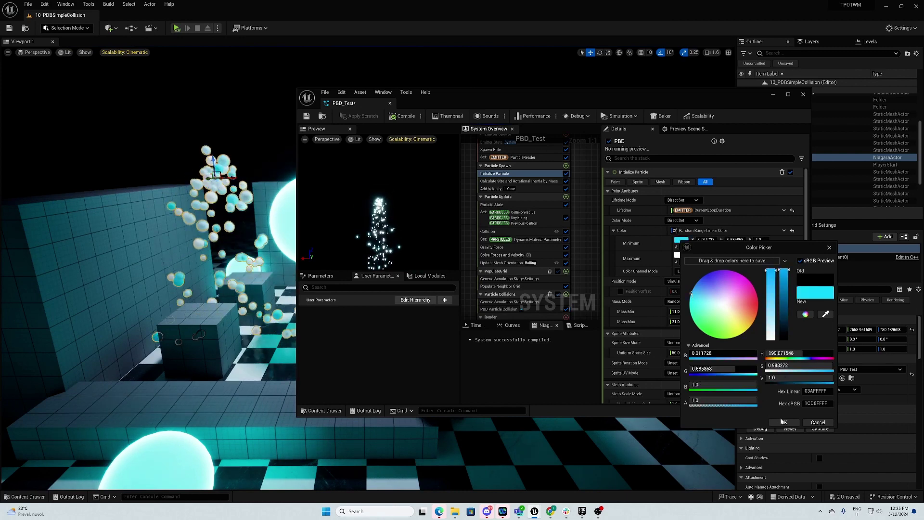
left_click(792, 423)
- Set the Maximum of the Random Range Linear Color to a deep blue of about R 0.008, G 0.106, B 0.658
left_click(682, 255)
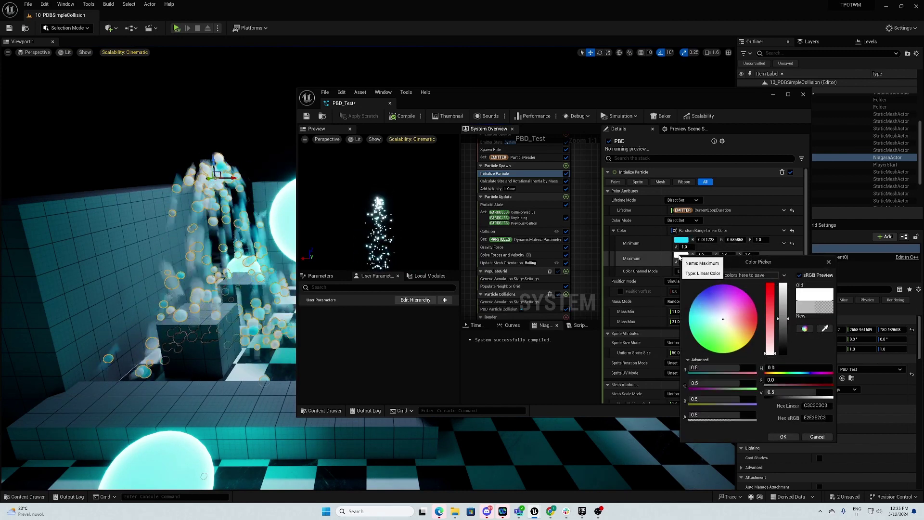
left_click(702, 294)
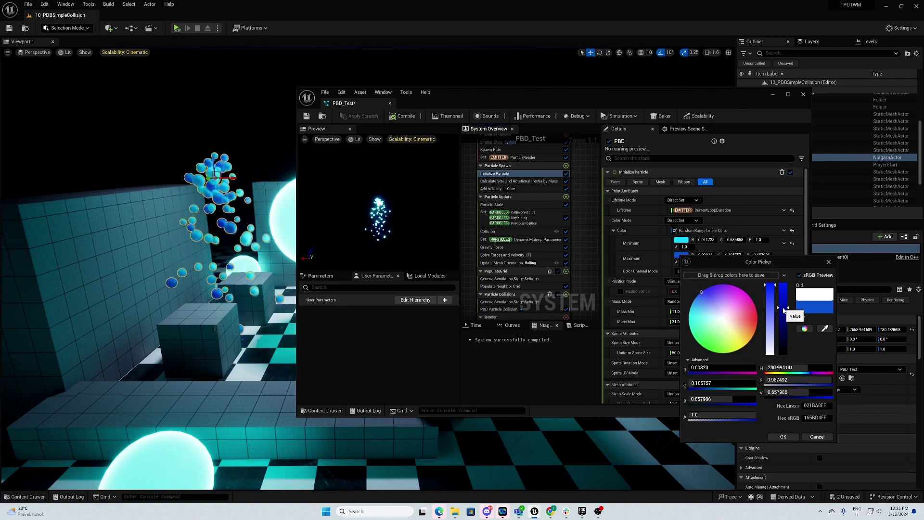
left_click(789, 436)
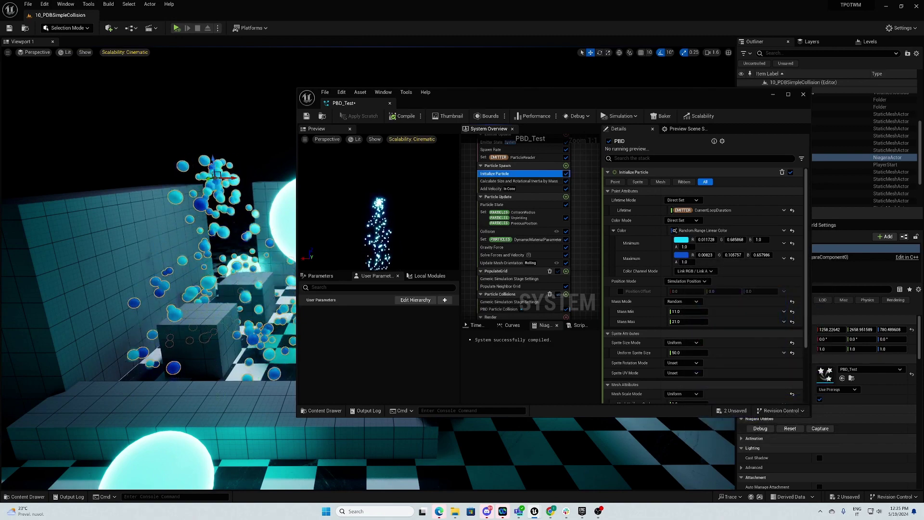
right_click_drag(193, 241, 144, 164)
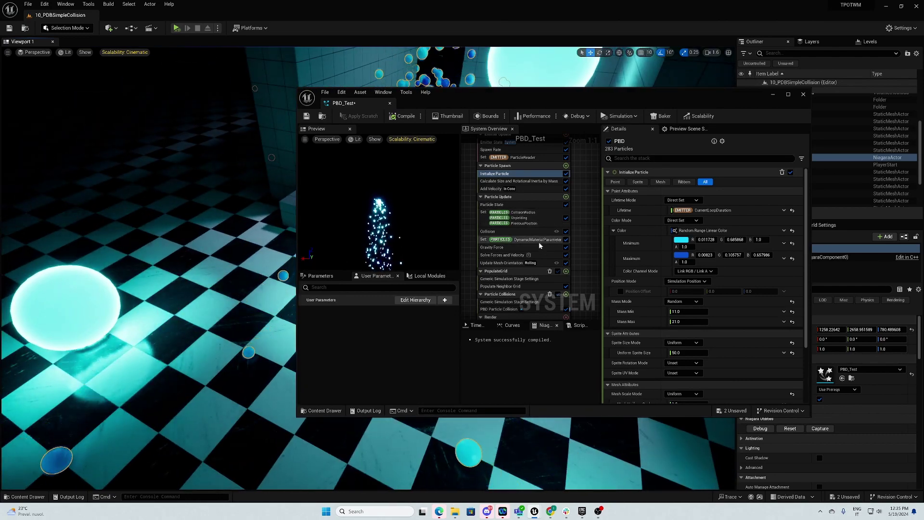
- Add a Scale Mesh Size module to the PBD emitter's Particle Update group
left_click(566, 197)
type("s")
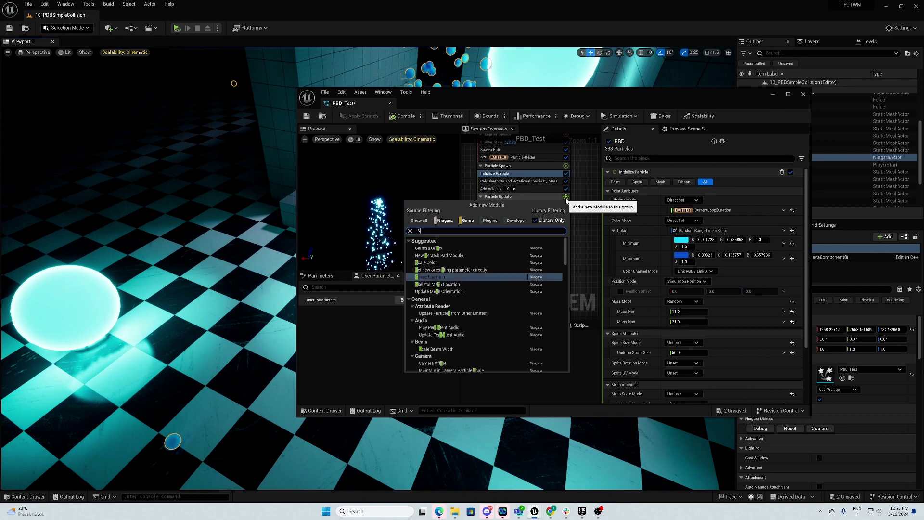
type("cale mes")
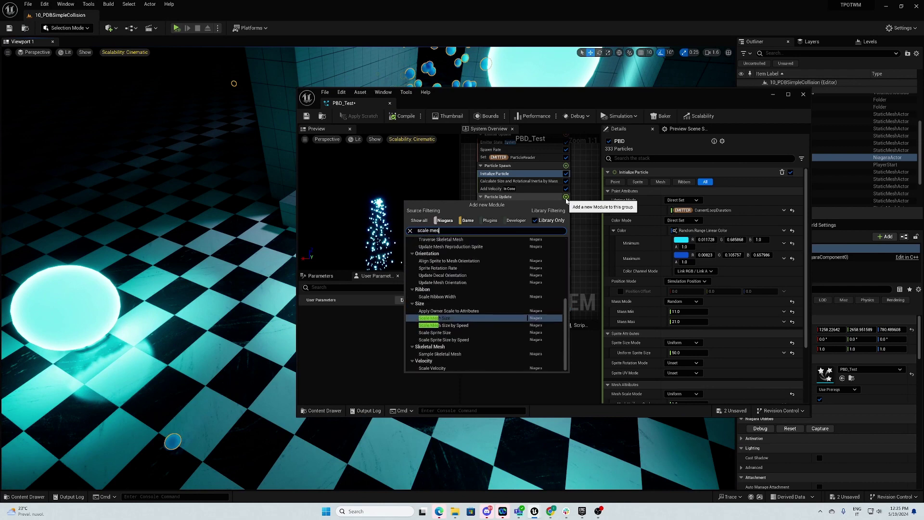
left_click(484, 319)
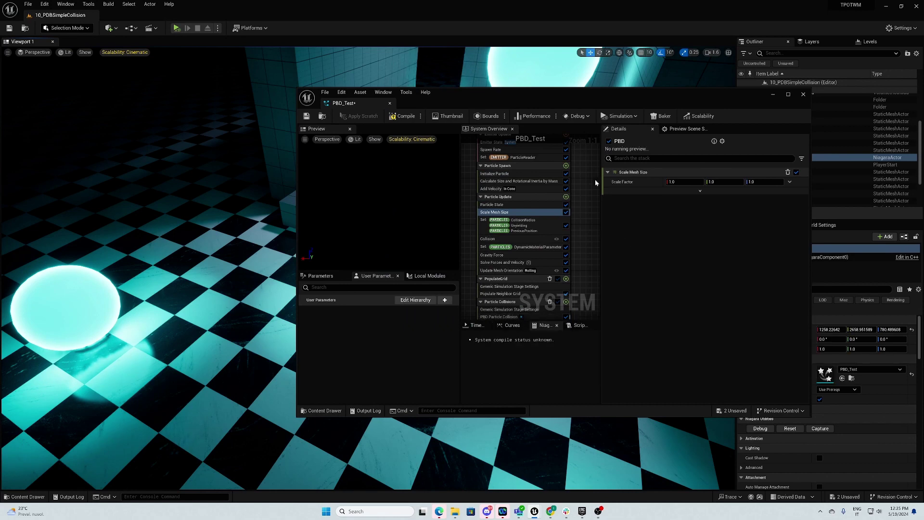
- Drive the Scale Factor of Scale Mesh Size with a Vector from Float whose Value uses Float from Curve
left_click(790, 182)
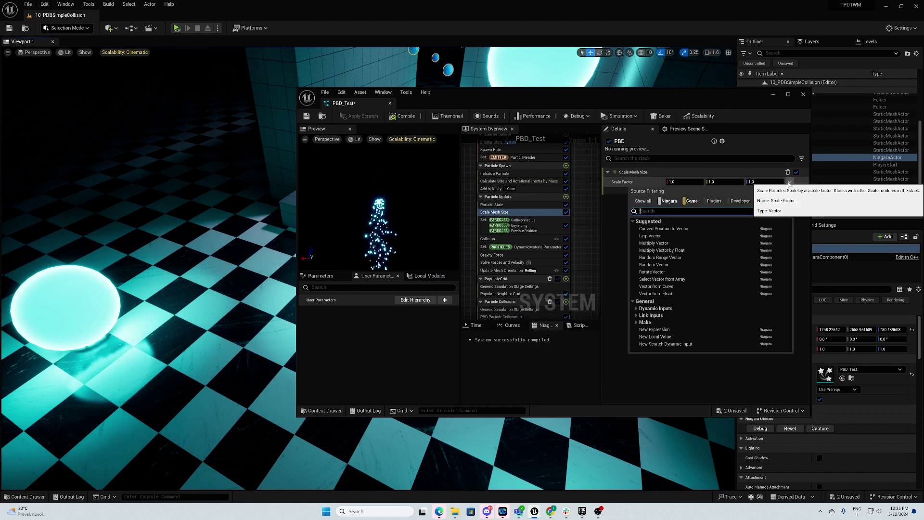
type("floa")
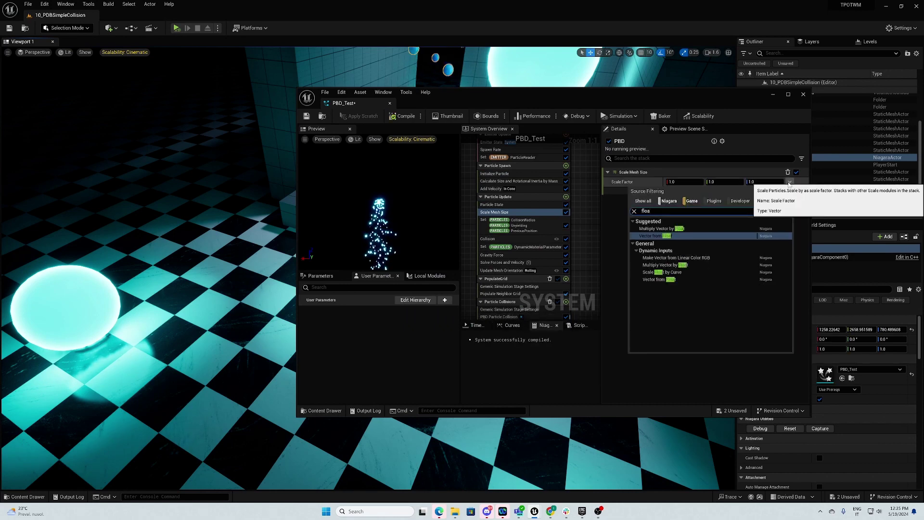
left_click(708, 236)
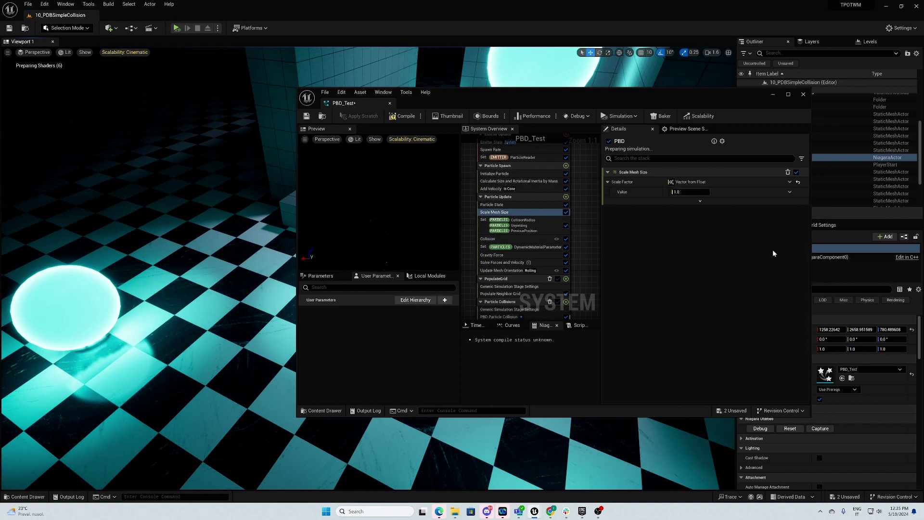
left_click(789, 192)
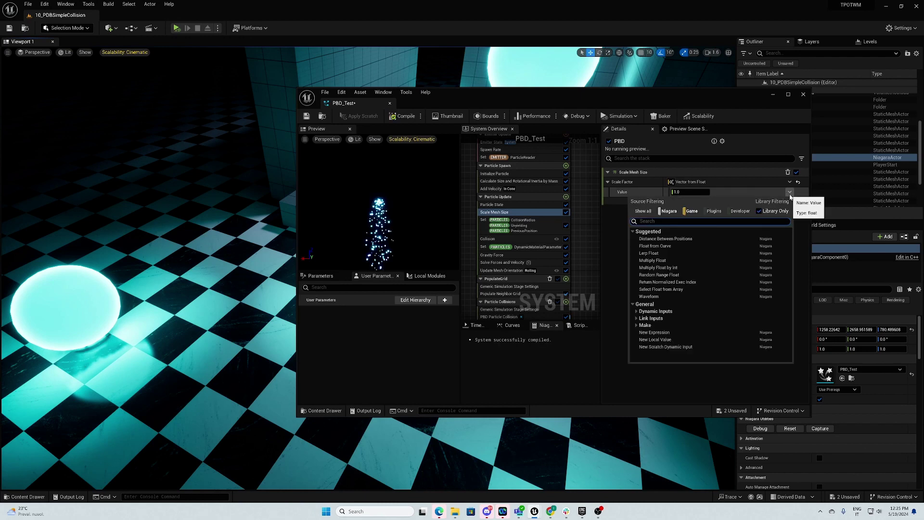
type("curve")
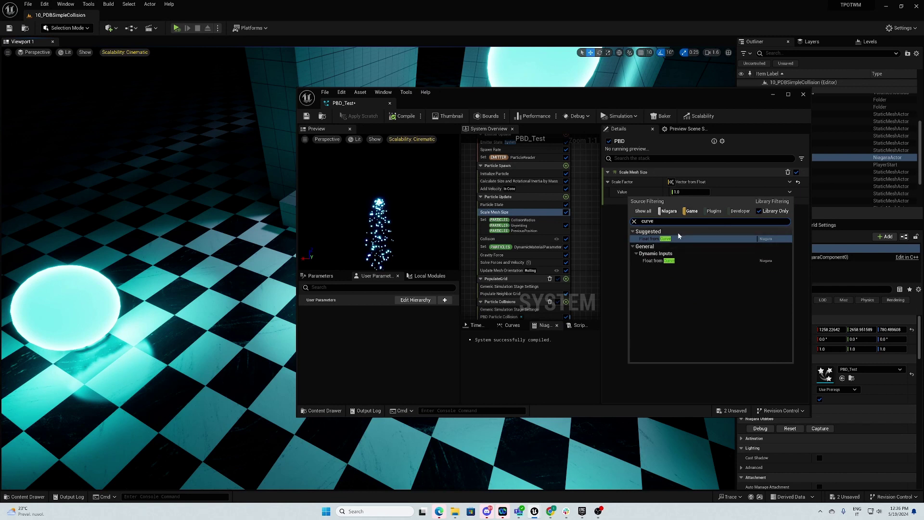
left_click(678, 236)
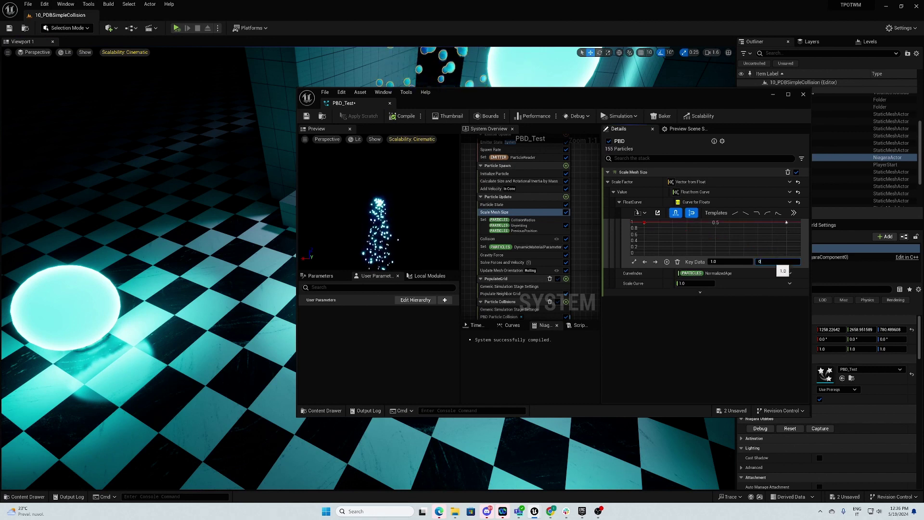
- Shape the mesh scale curve with keys of 0 at time 0, 1 at time 0.1 and 0 at time 1
left_click(757, 214)
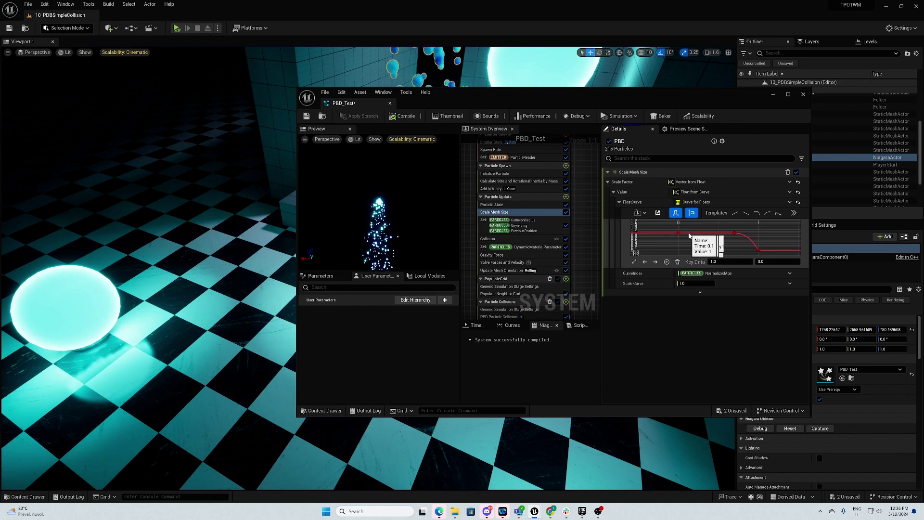
middle_click(688, 234)
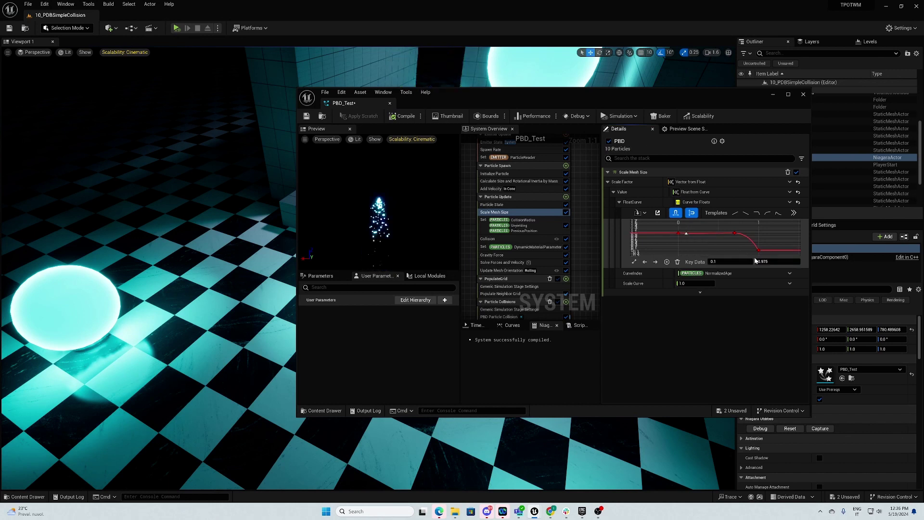
type("1")
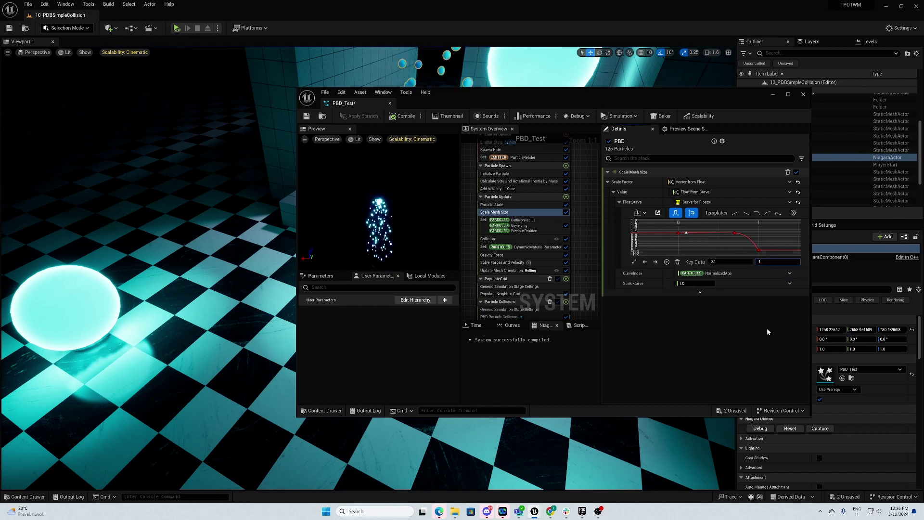
left_click(679, 232)
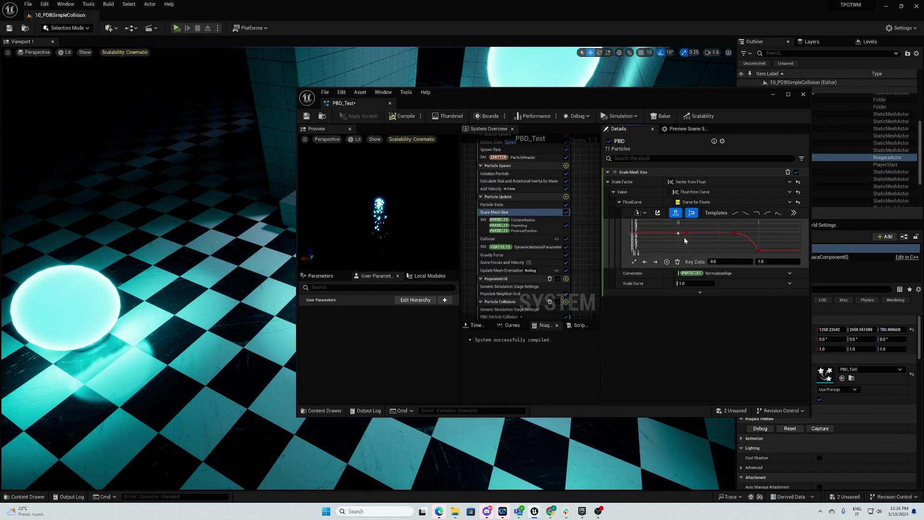
left_click(768, 260)
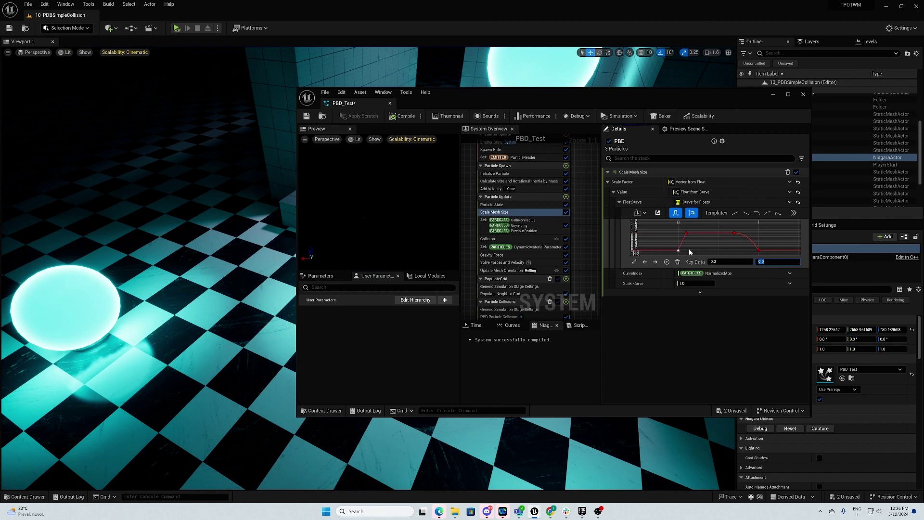
- Change the interpolation of the mesh scale curve's first key from linear to Auto tangents
right_click_drag(691, 246, 693, 241)
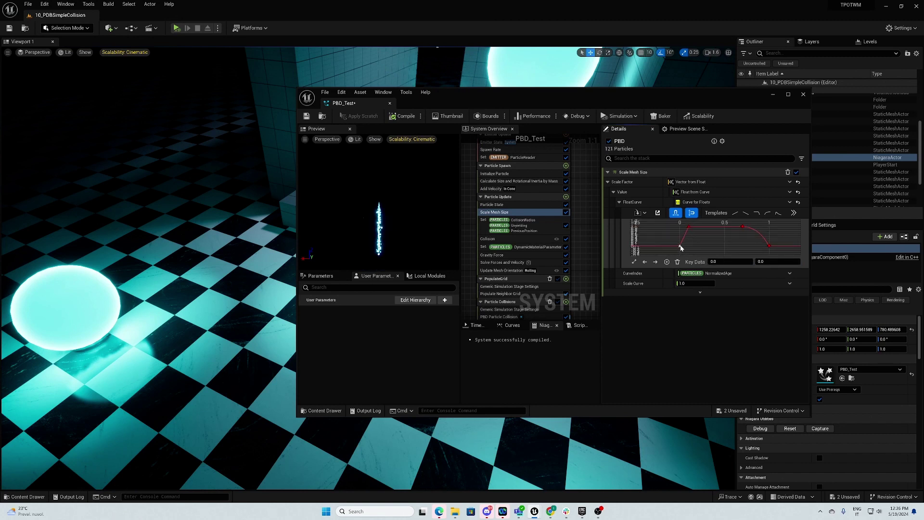
right_click(681, 248)
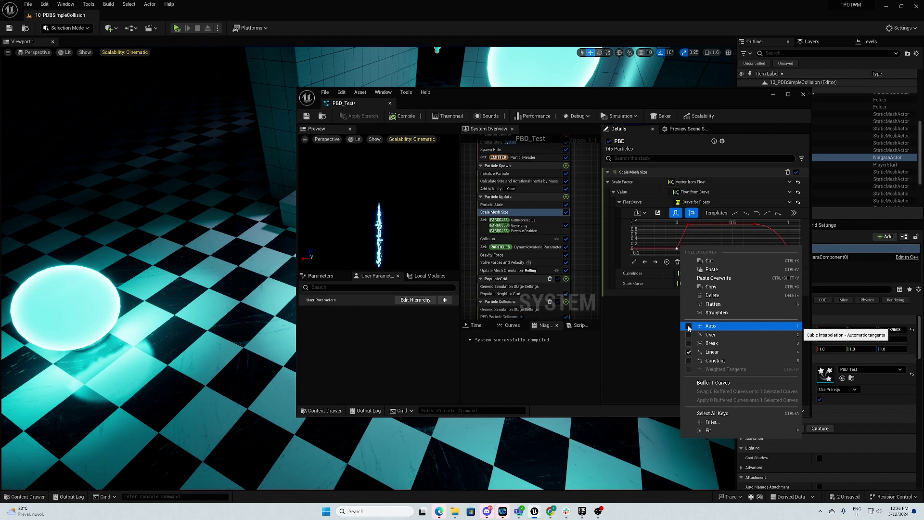
left_click(691, 236)
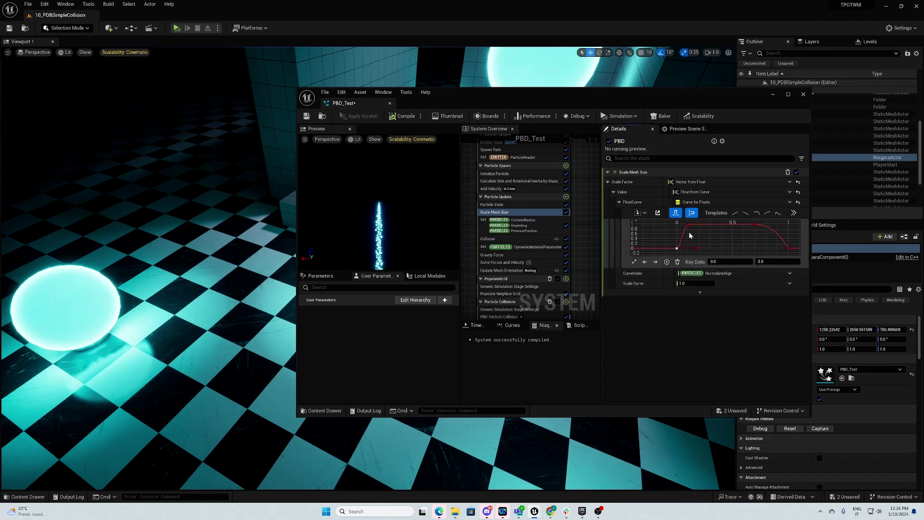
right_click_drag(701, 232, 712, 207)
- Review the Add Velocity settings and set the time 0 key of the Speed Limit curve in Solve Forces and Velocity to 500
right_click_drag(217, 154, 171, 77)
key("w")
key("w")
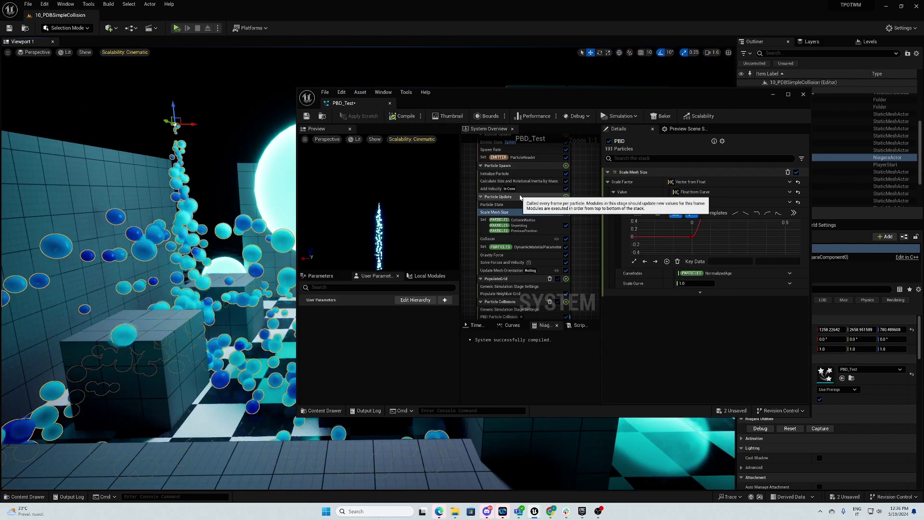
left_click_drag(494, 88, 587, 78)
right_click_drag(252, 144, 207, 148)
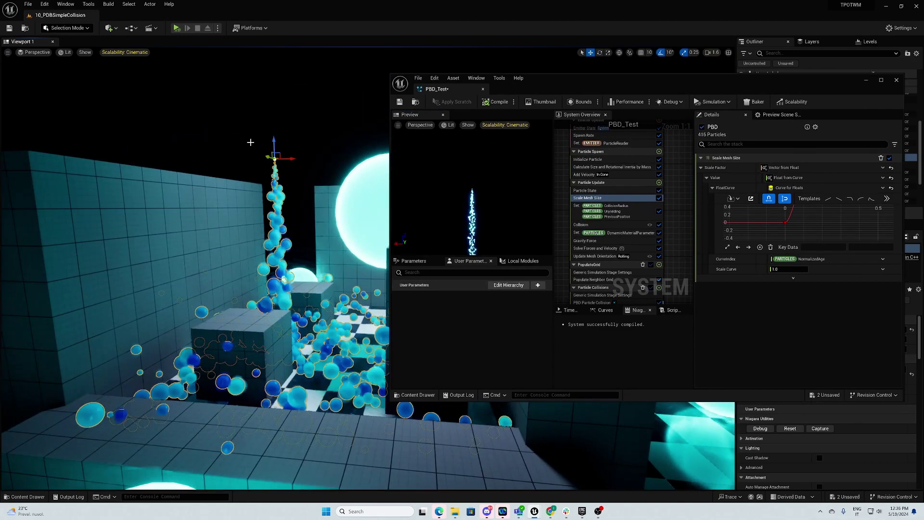
left_click(591, 174)
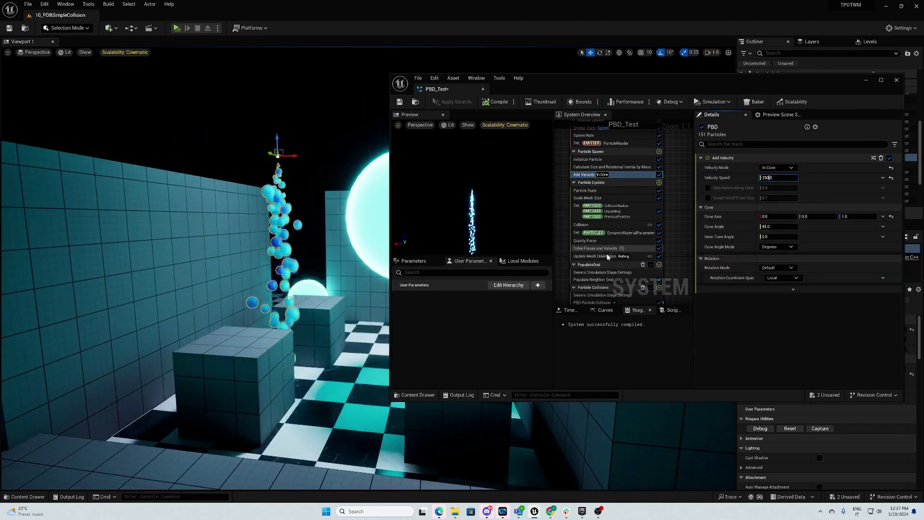
left_click(607, 247)
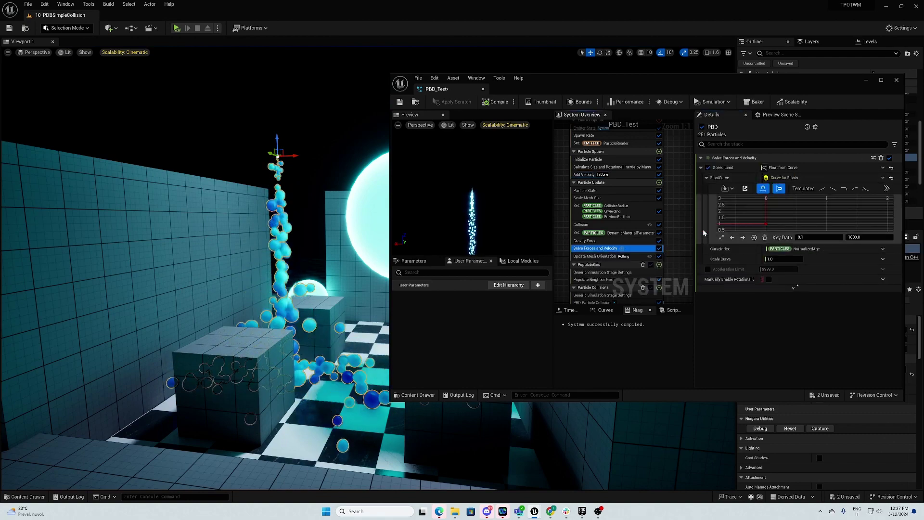
left_click(767, 225)
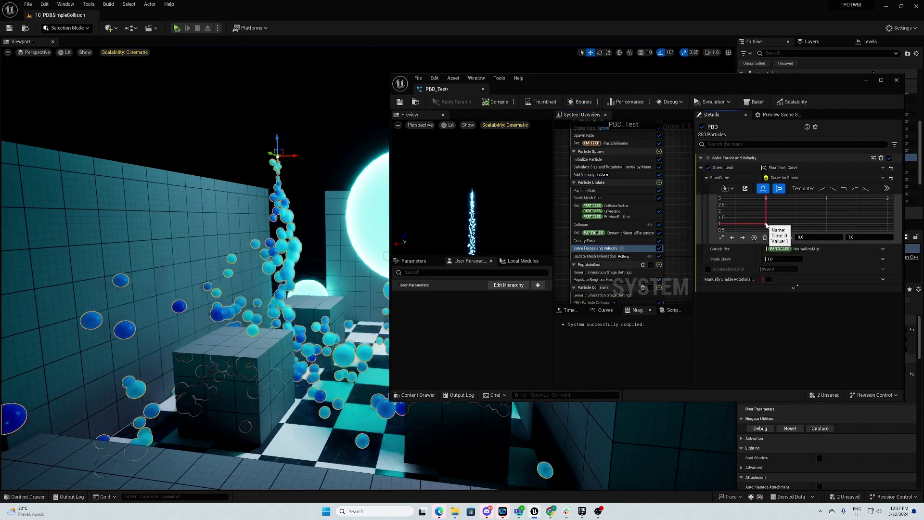
left_click(869, 237)
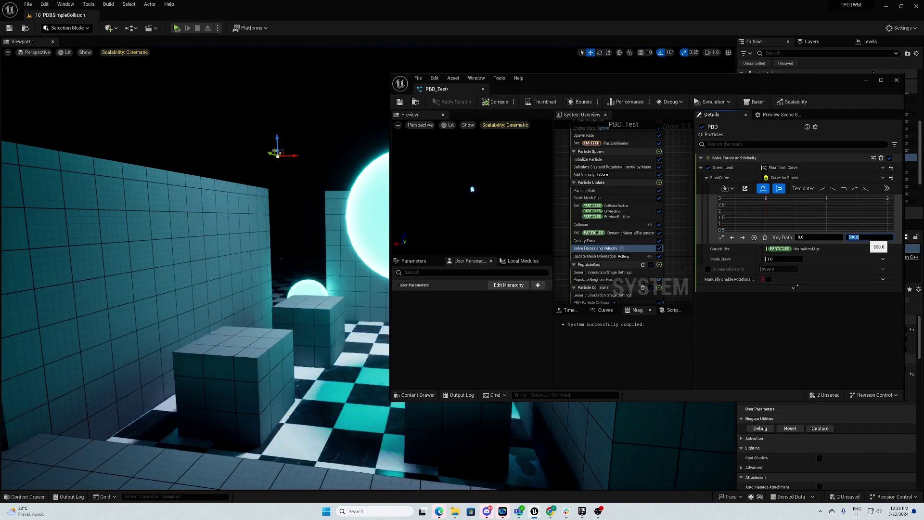
- Inspect the stream of blue spheres in the level from near and far, narrowing the PBD_Test editor window to clear the view
right_click_drag(224, 269, 277, 202)
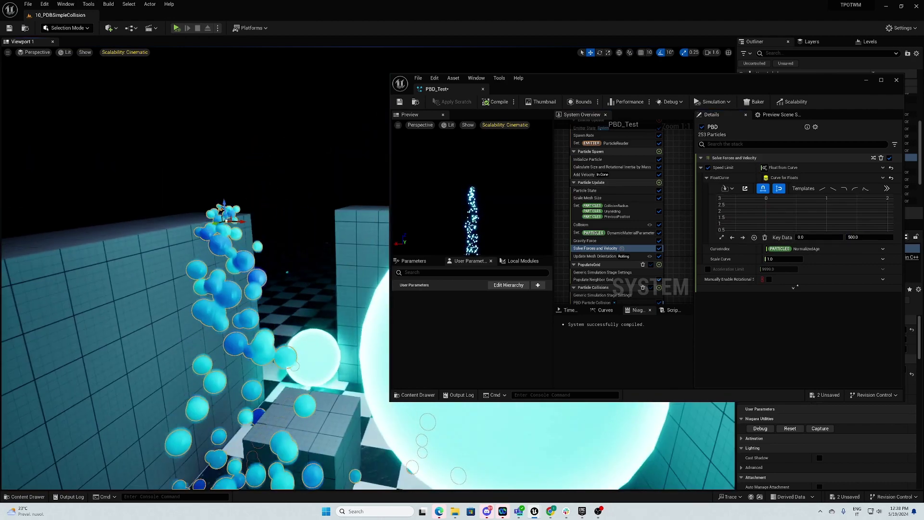
right_click_drag(241, 178, 231, 179)
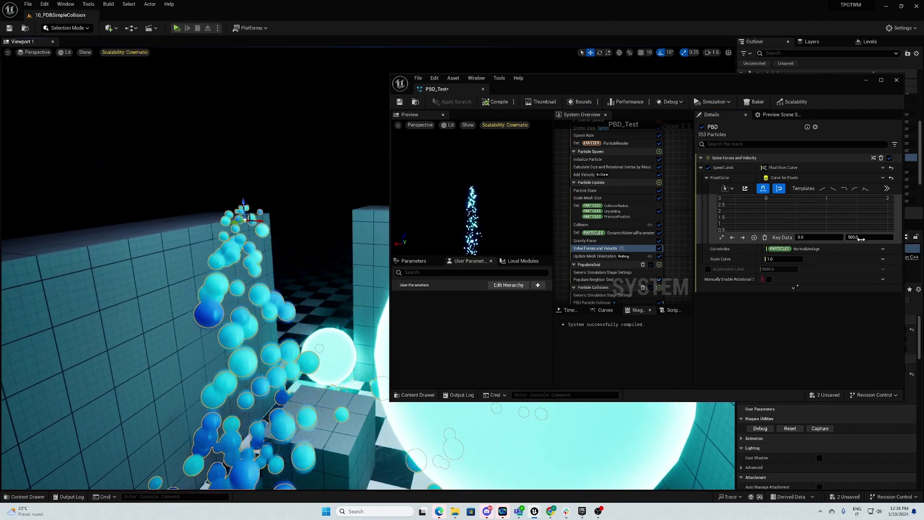
key("s")
mouse_move(301, 227)
right_mouse_down()
mouse_move(302, 219)
mouse_move(289, 225)
mouse_move(312, 249)
mouse_move(307, 226)
right_mouse_up()
key("w")
key("w")
key("s")
key("w")
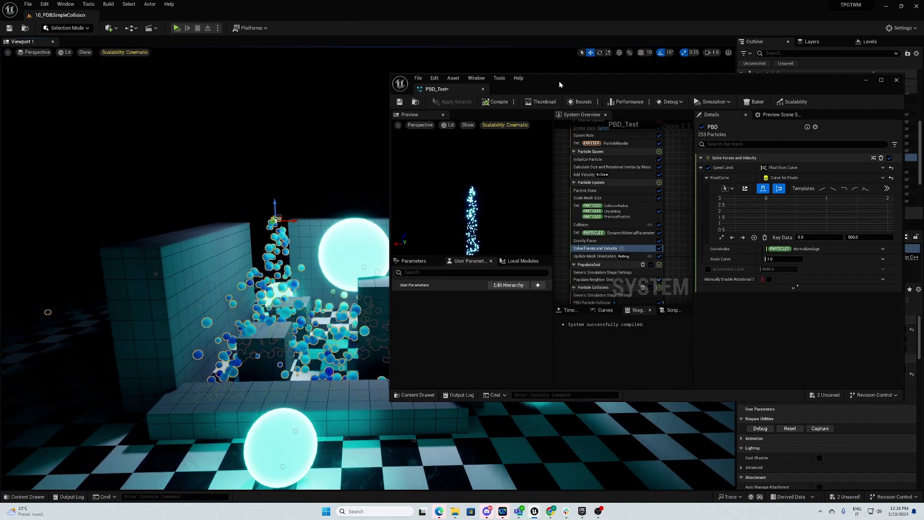
left_click_drag(389, 135, 528, 134)
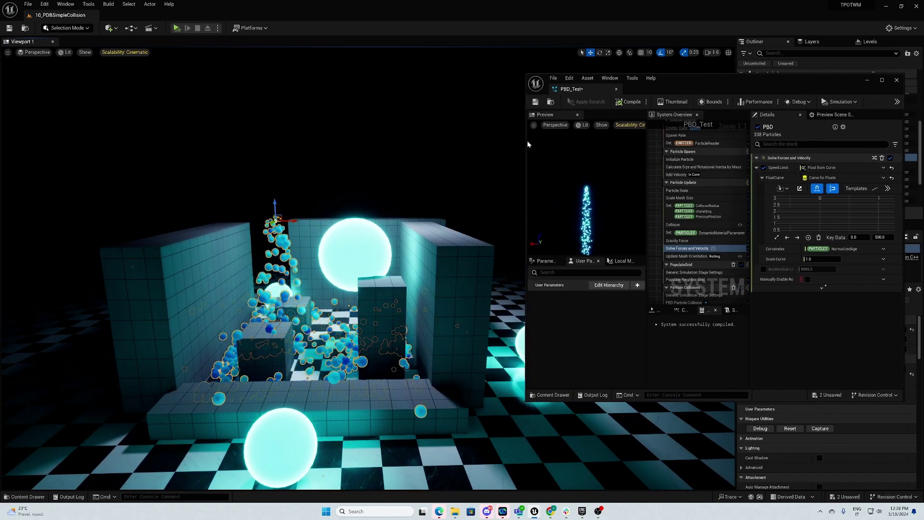
- Set the Spawn Rate of the PBD emitter to 500
right_click_drag(687, 137, 673, 165)
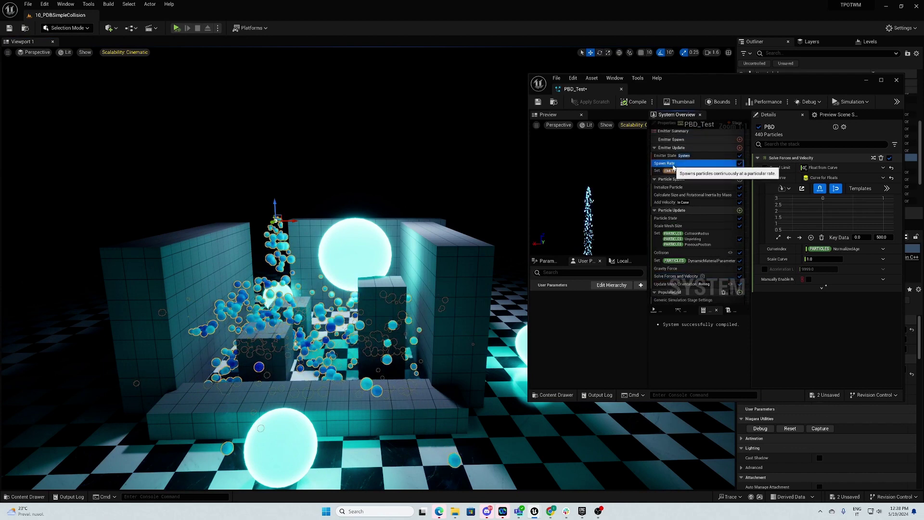
left_click(674, 164)
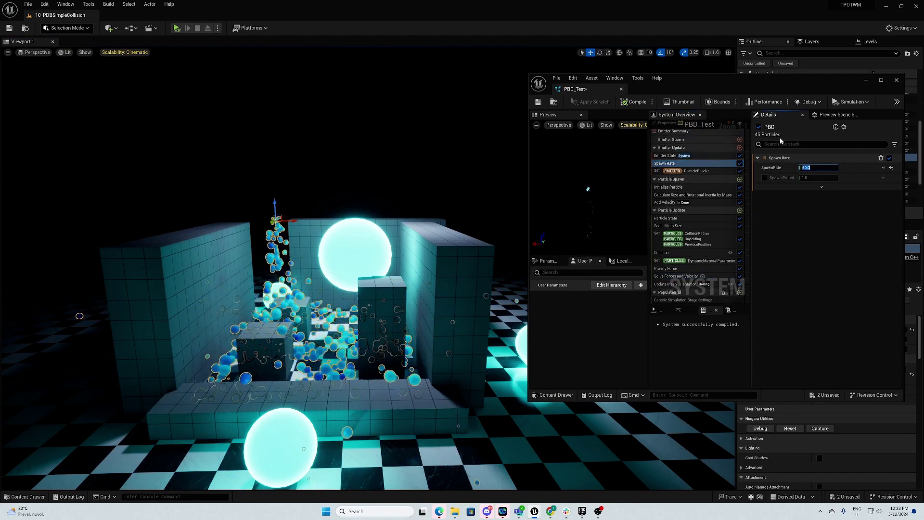
type("500")
key("Return")
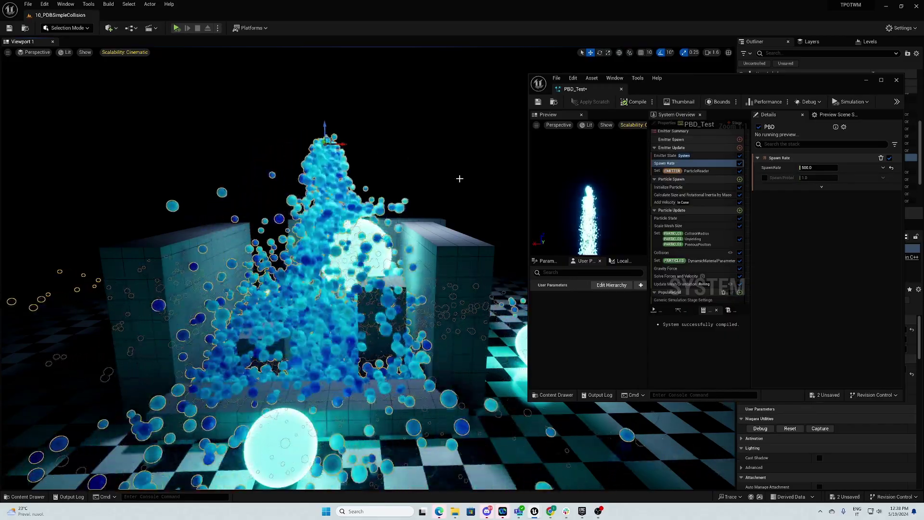
- Set the Restitution of the Collision module in Particle Update to 0.3
key("s")
mouse_move(460, 179)
right_mouse_down()
mouse_move(482, 155)
mouse_move(477, 175)
mouse_move(453, 176)
right_mouse_up()
key("w")
key("s")
key("w")
key("d")
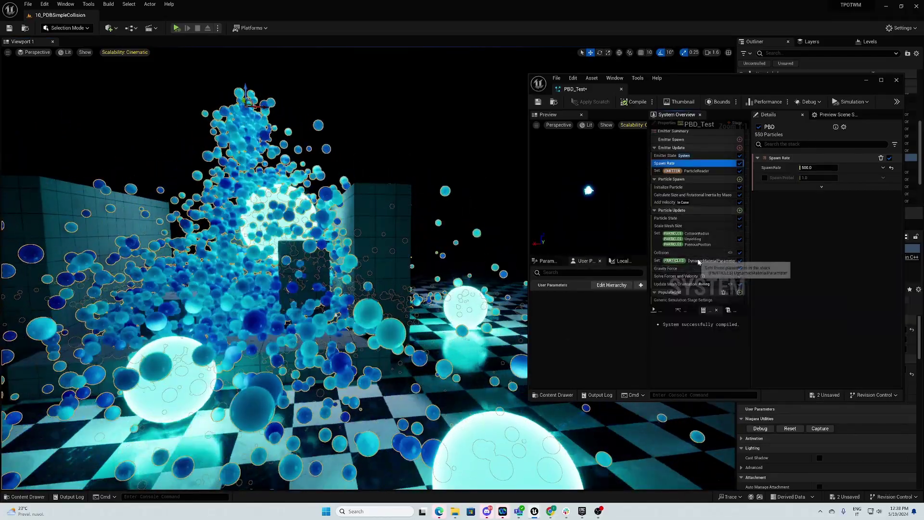
left_click(695, 253)
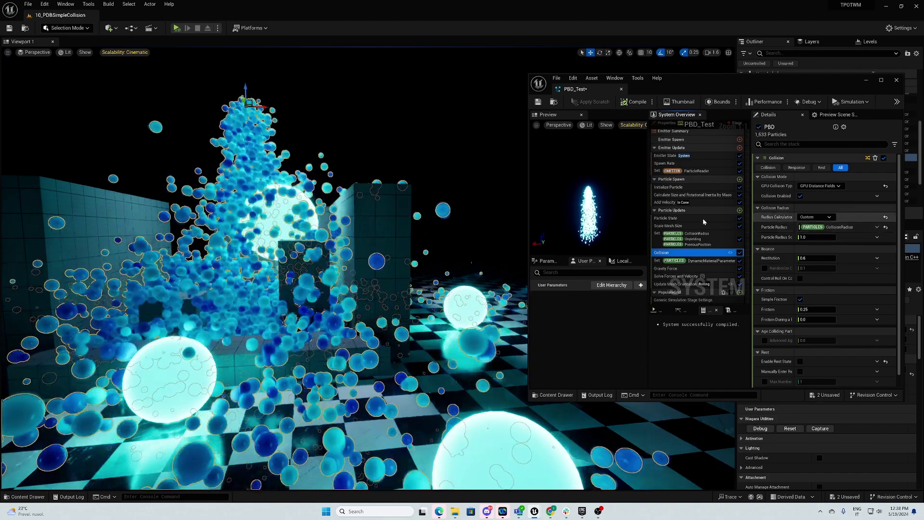
left_click(814, 258)
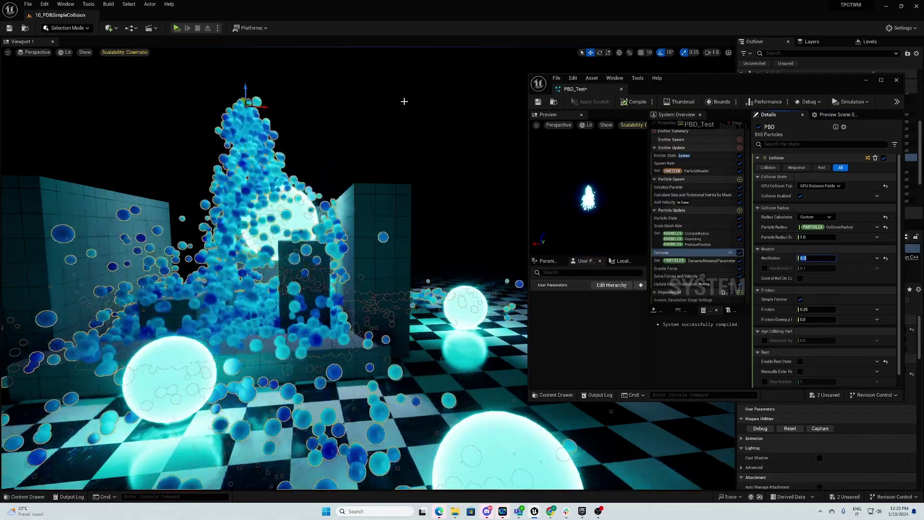
- Enlarge the PBD_Test editor window and display the effect's bounds in the preview
right_click_drag(209, 295, 481, 328)
right_click_drag(370, 270, 322, 267)
left_click_drag(724, 86, 700, 84)
left_click_drag(503, 401, 402, 454)
right_click_drag(673, 197, 690, 222)
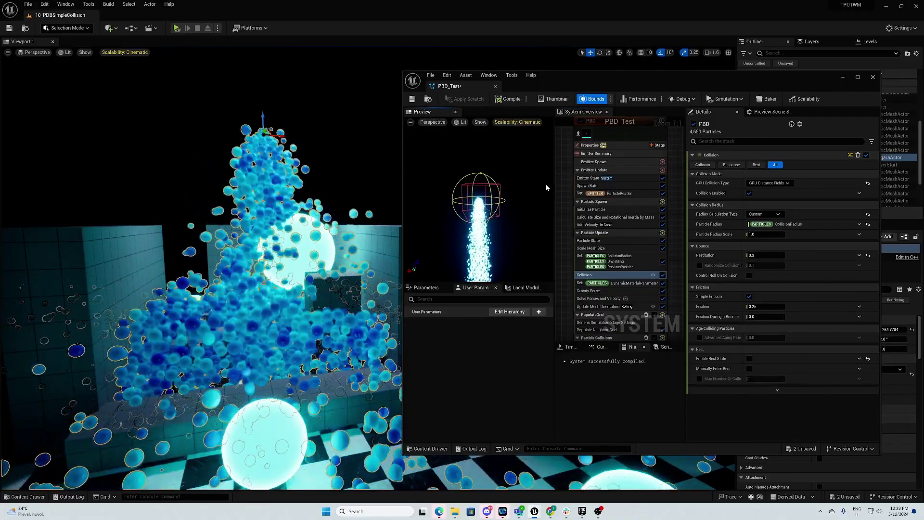
- Set the minimum of the PBD emitter's Fixed Bounds to -5000 on all three axes in the emitter properties
left_click(586, 153)
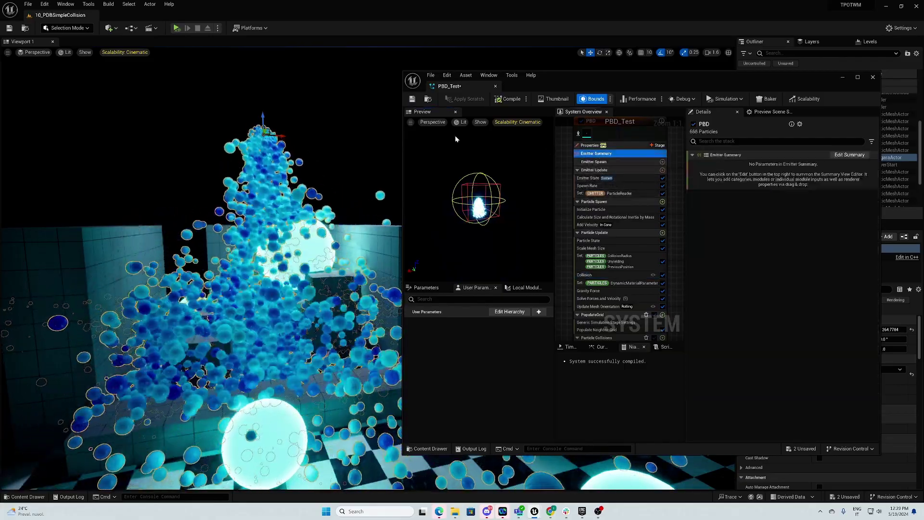
left_click(590, 145)
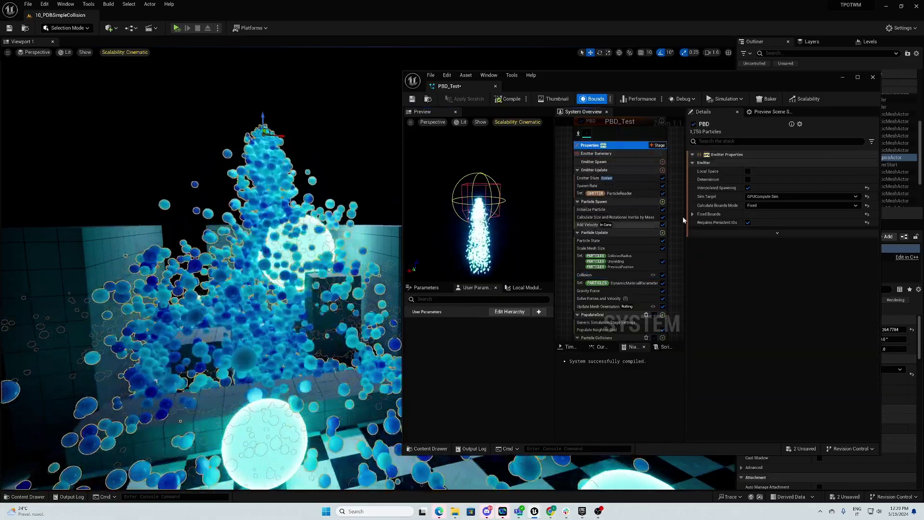
left_click(693, 214)
left_click(763, 223)
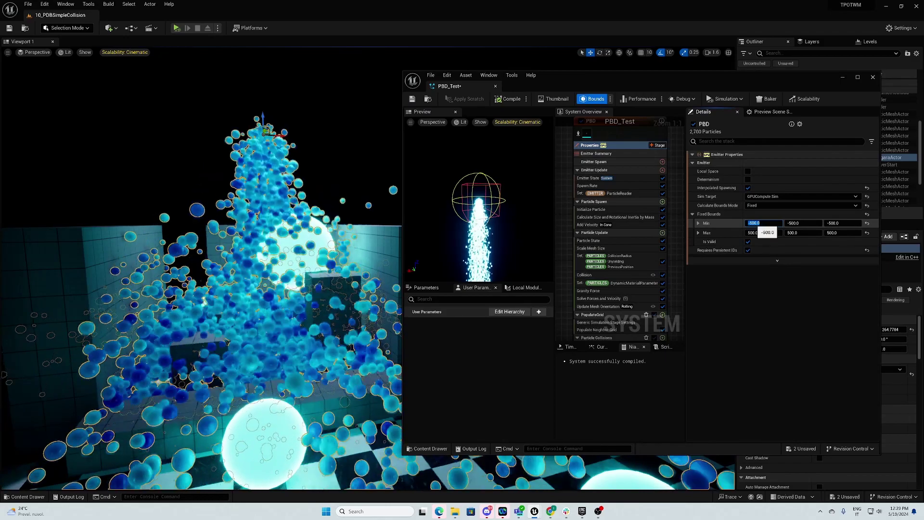
left_click(754, 223)
type("0")
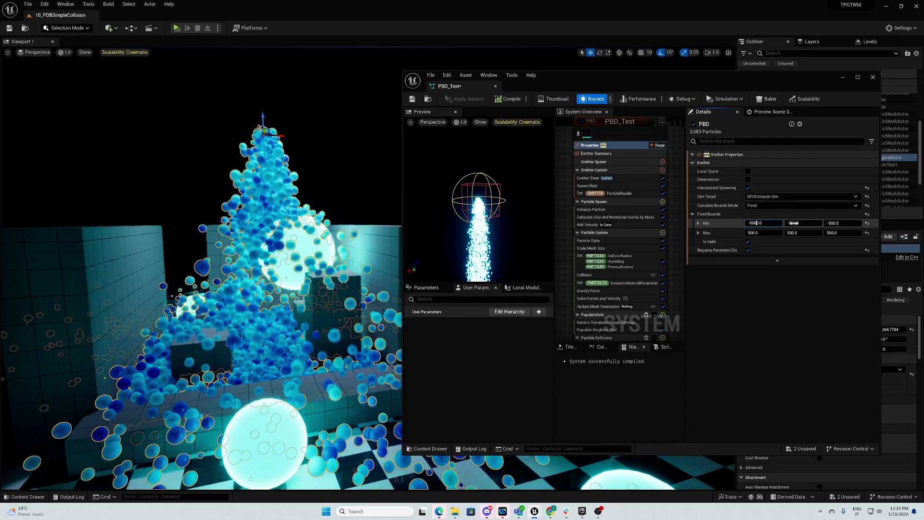
left_click(793, 223)
type("-5000.0")
key("Tab")
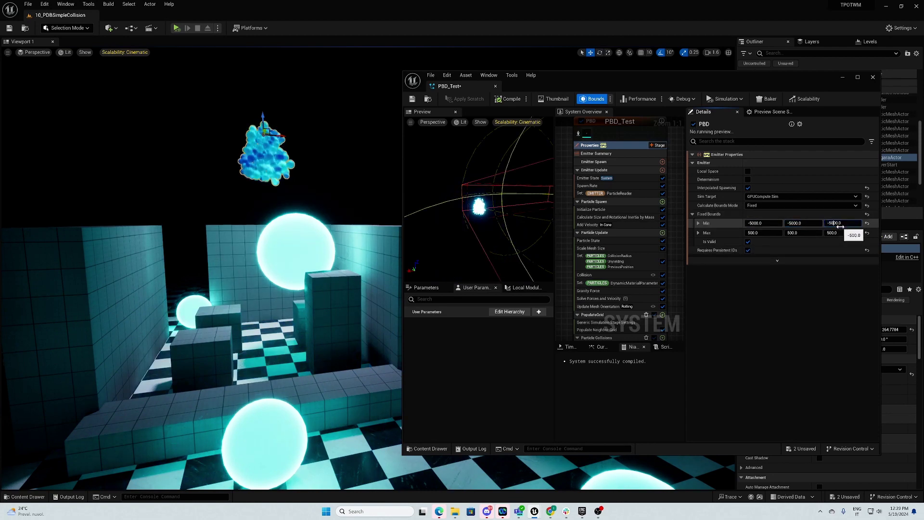
key("Return")
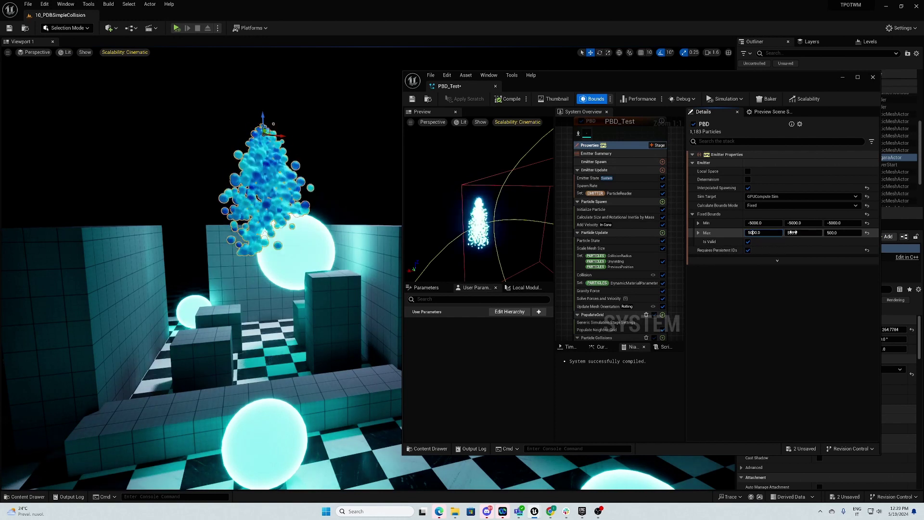
- Set the maximum of the emitter's Fixed Bounds to 5000 on all three axes
type("5000.0")
left_click(793, 232)
type("5000.0")
left_click(835, 233)
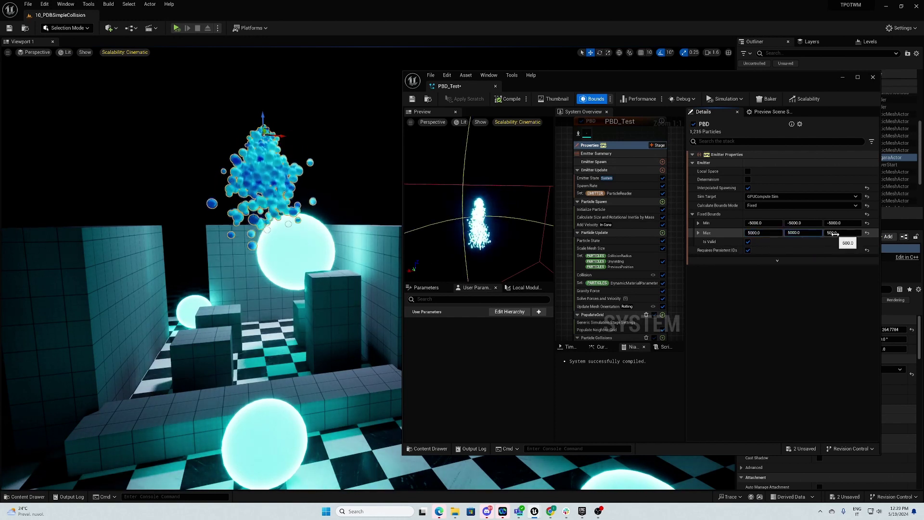
type("5000.0")
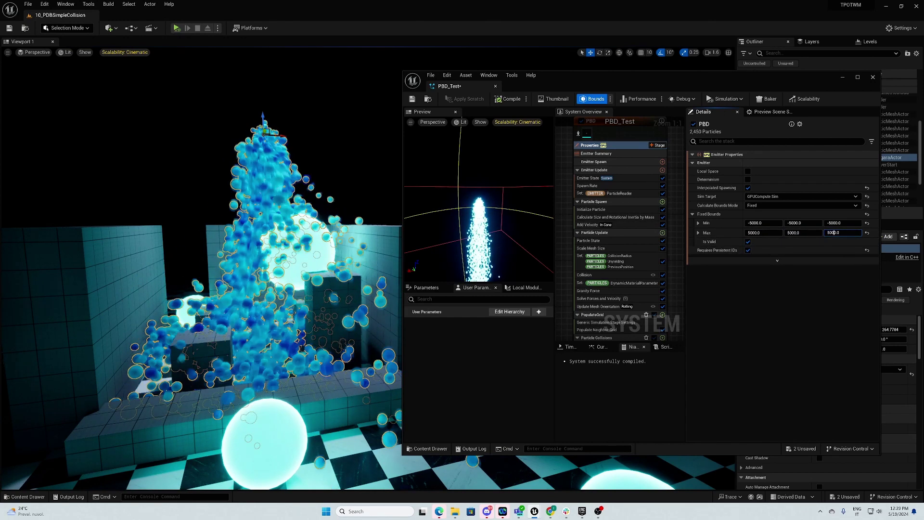
- Enable Cast Shadow on the PBD_Test actor in the level and filter its properties by "cast sh"
mouse_move(260, 199)
right_mouse_down()
mouse_move(212, 247)
mouse_move(246, 215)
mouse_move(260, 225)
mouse_move(261, 199)
right_mouse_up()
right_click_drag(93, 303, 93, 303)
right_click_drag(262, 350, 266, 308)
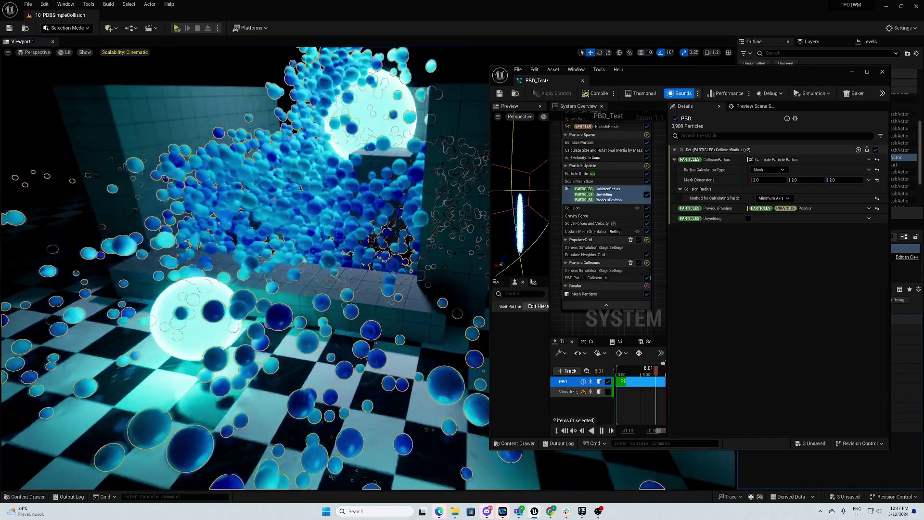
right_click_drag(266, 309, 296, 265)
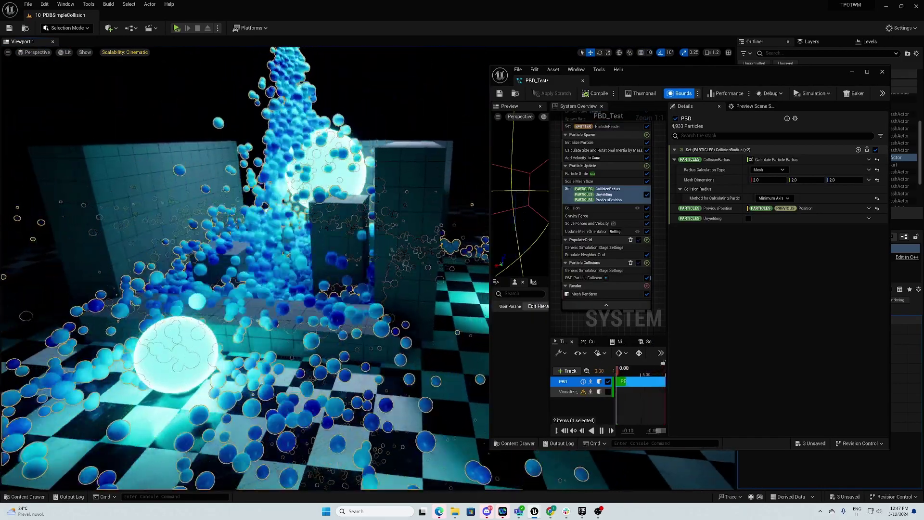
right_click_drag(266, 309, 247, 310)
left_click_drag(721, 70, 560, 65)
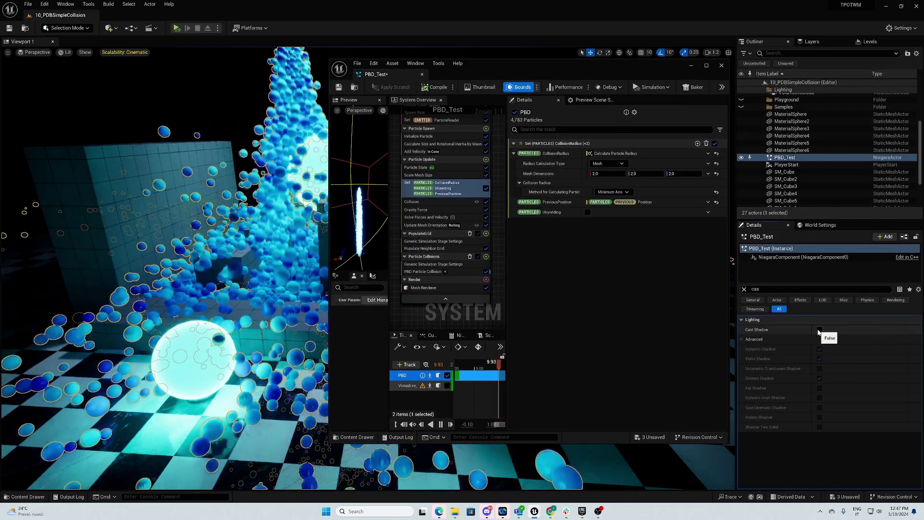
left_click(785, 158)
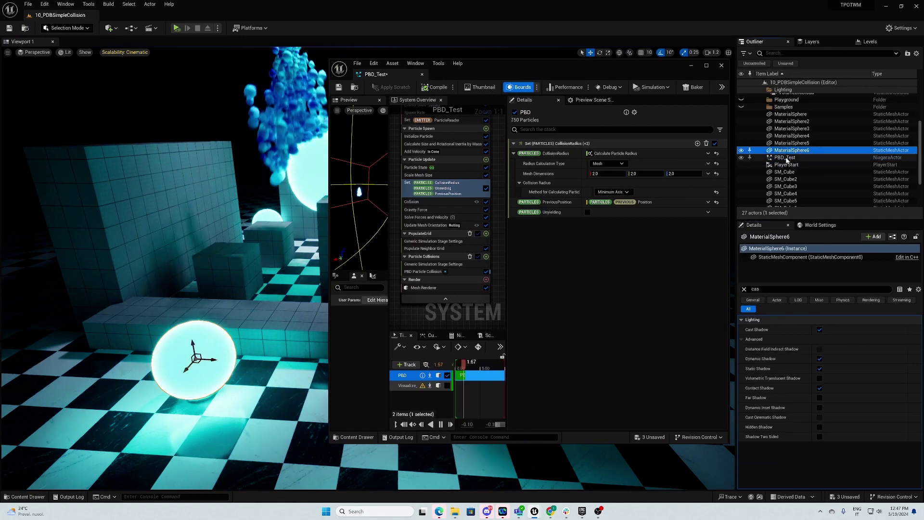
left_click(744, 289)
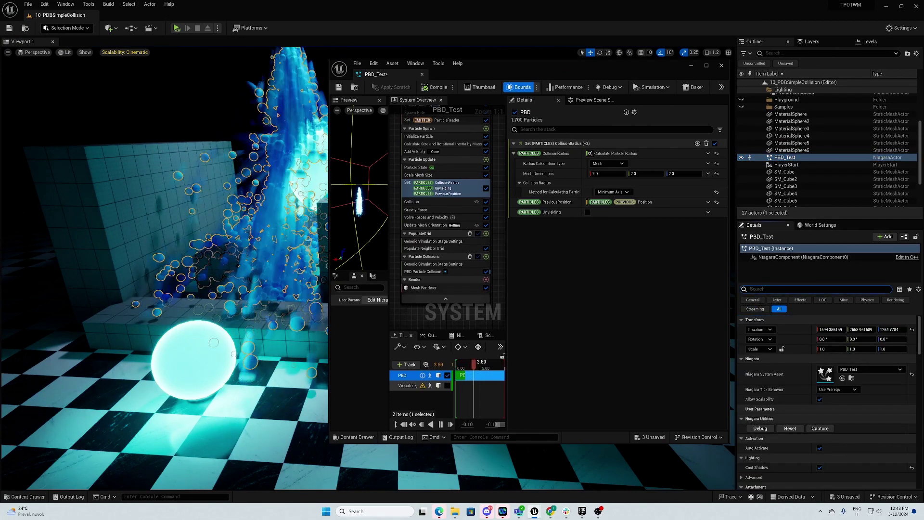
type("cast sh")
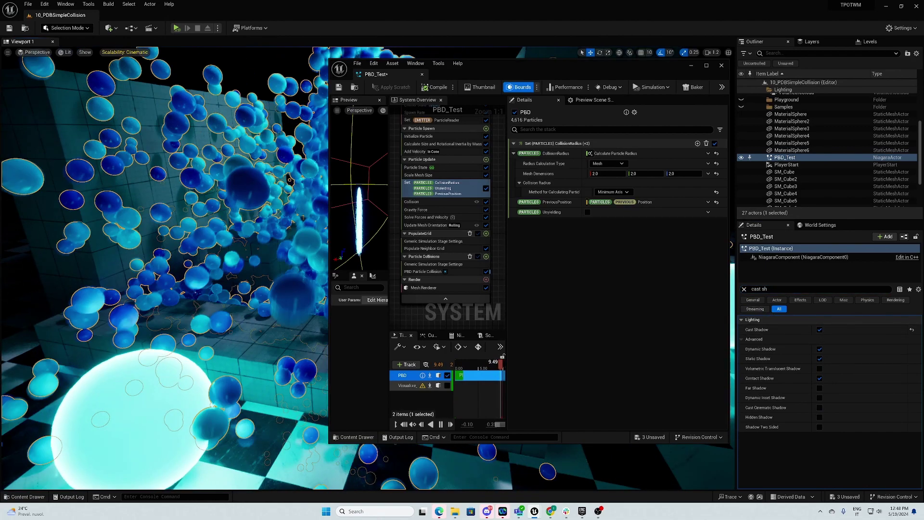
- Move the PBD_Test editor window clear of the level view and deselect the PBD_Test actor
left_click_drag(606, 68, 756, 31)
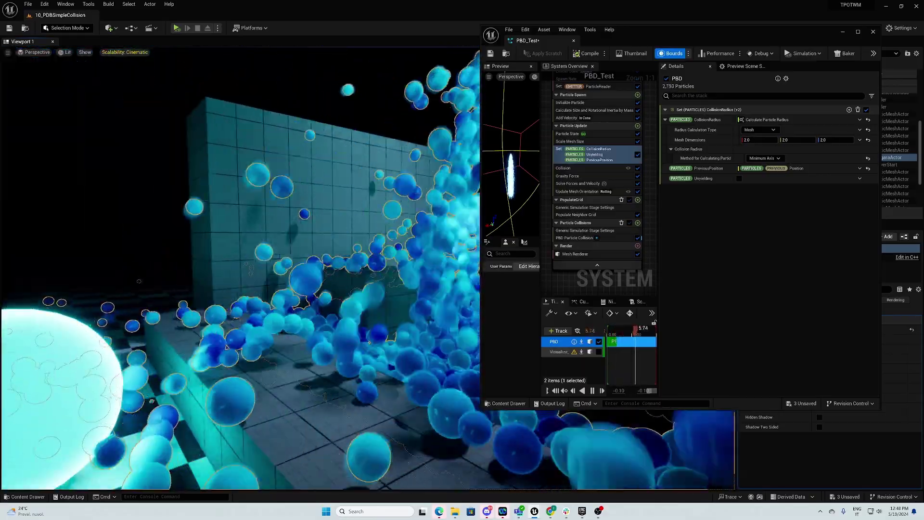
key("s")
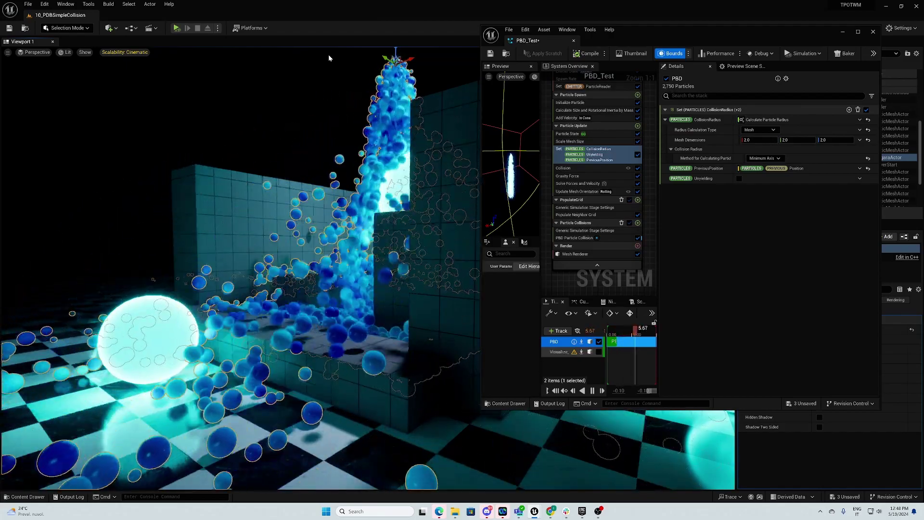
left_click(328, 58)
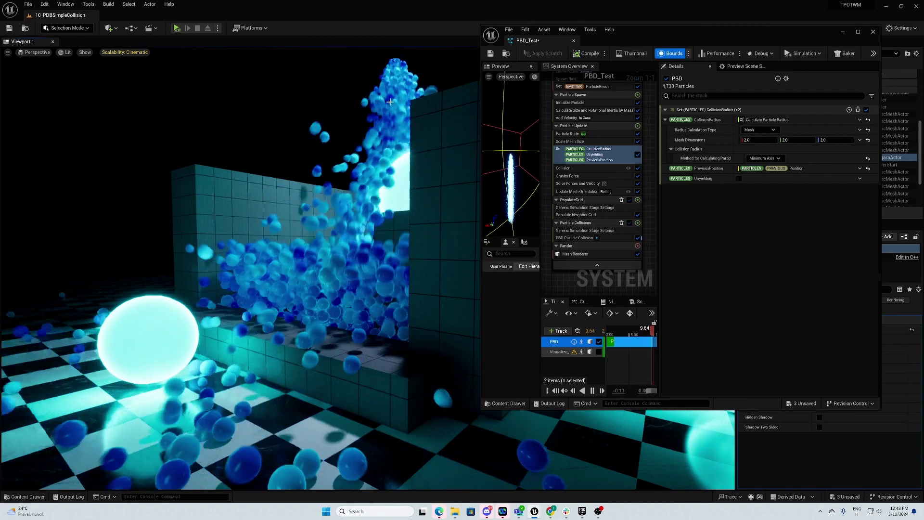
- Change the time of the Scale Mesh Size curve's second key to 0.05
left_click(570, 141)
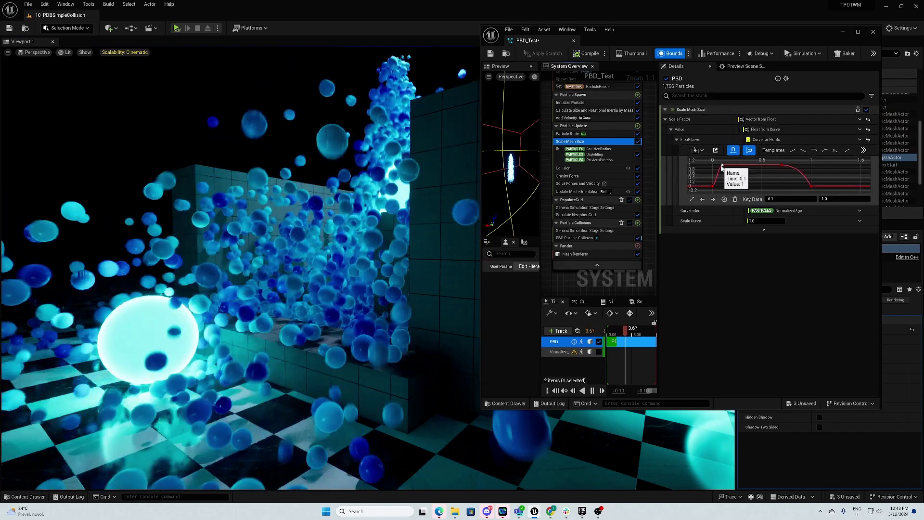
left_click(795, 199)
left_click(795, 199)
type("0.05")
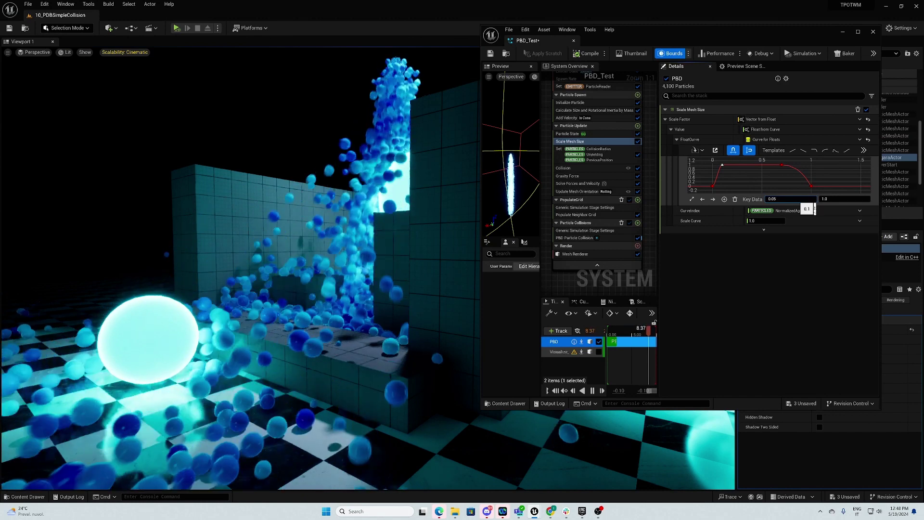
key("Return")
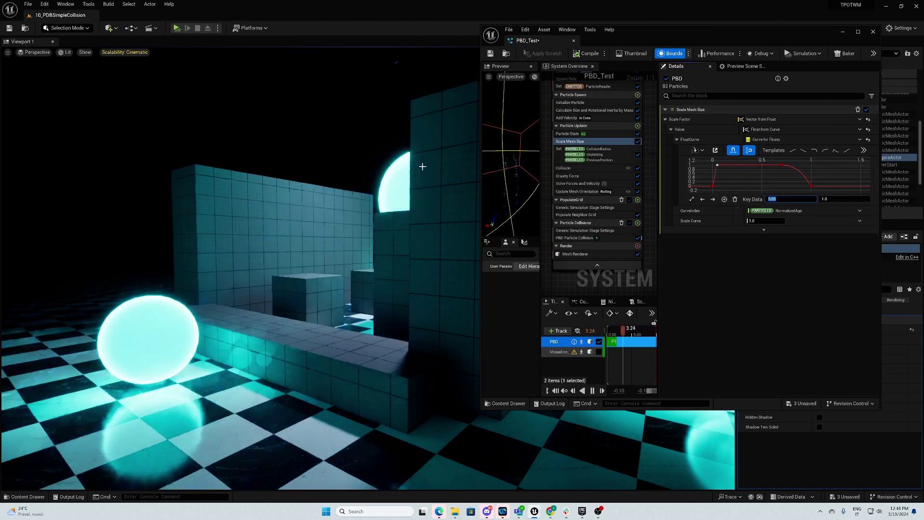
- Inspect the sphere stream in the level from the front and from farther away
right_click_drag(394, 184, 448, 185)
key("s")
right_click_drag(324, 136, 343, 136)
key("a")
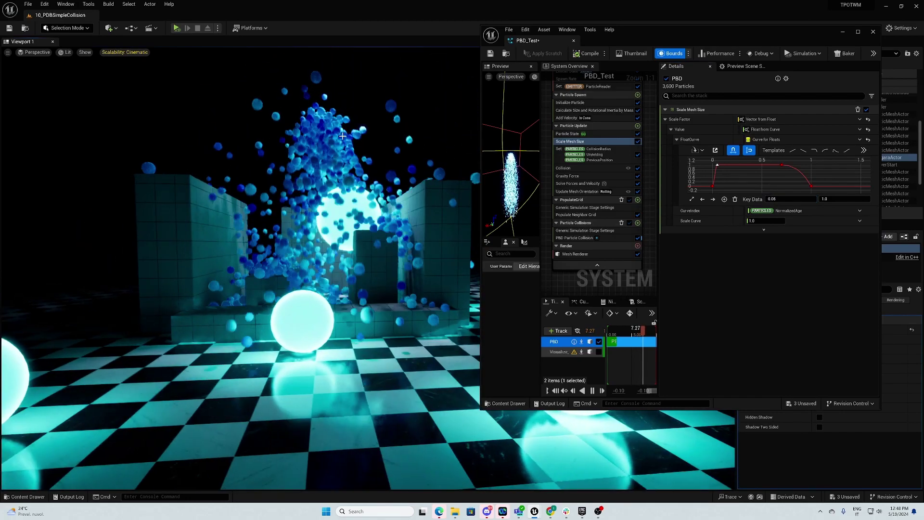